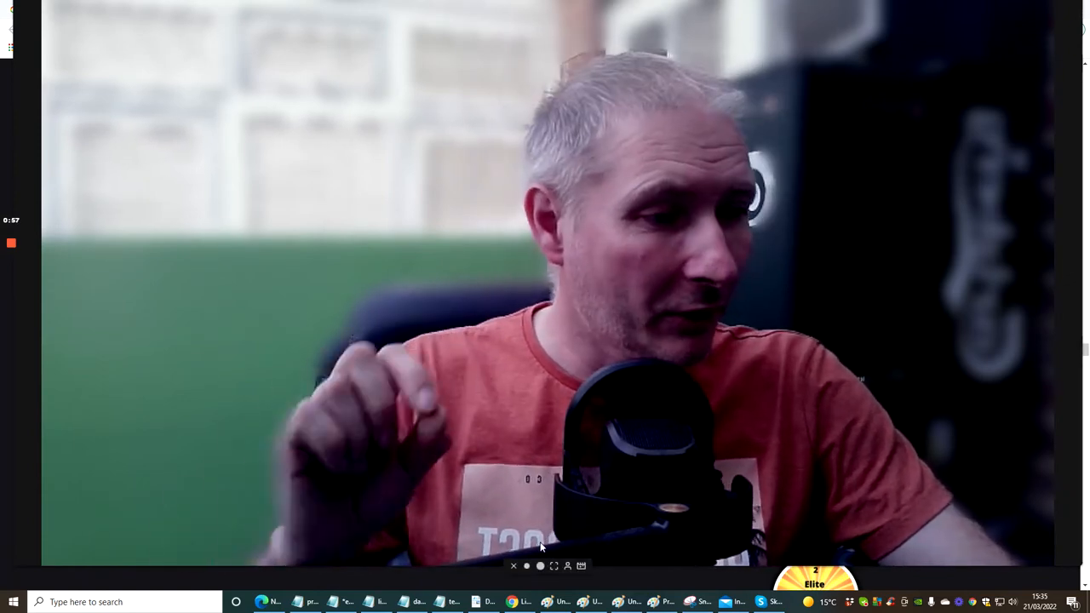
Step: Exit the full-screen webcam so the Limitless sales page shows again
click(526, 566)
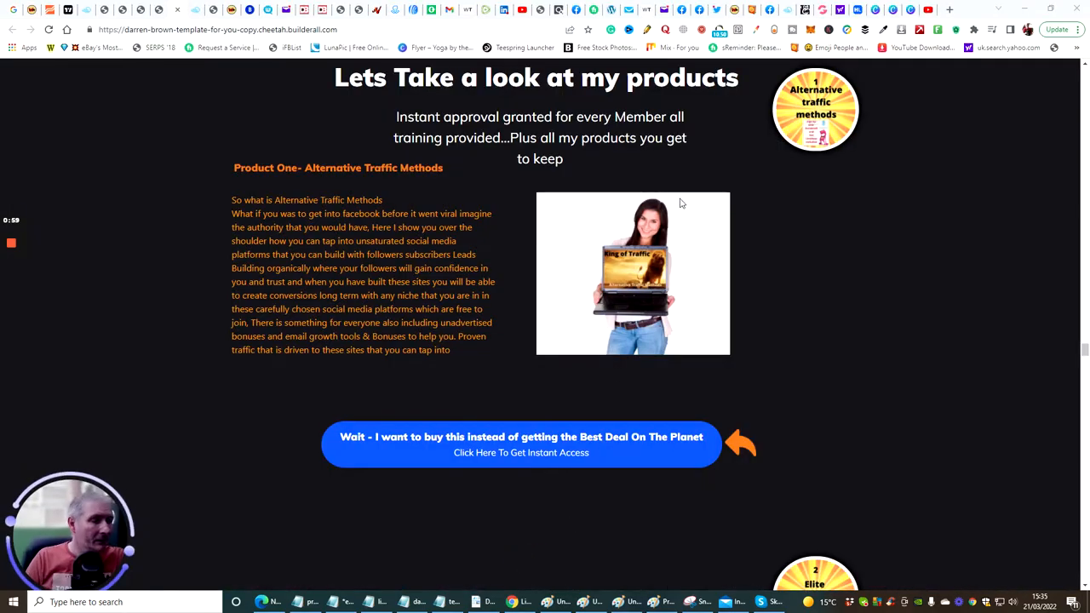
scroll(599, 241, up, 8)
scroll(599, 241, up, 10)
scroll(600, 241, up, 10)
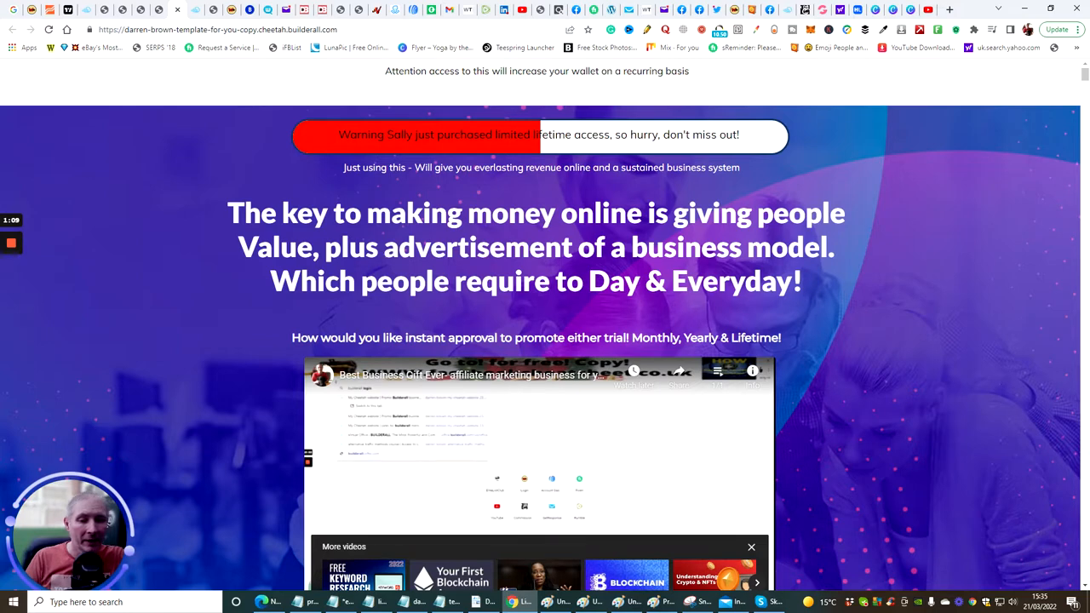
scroll(545, 340, down, 1)
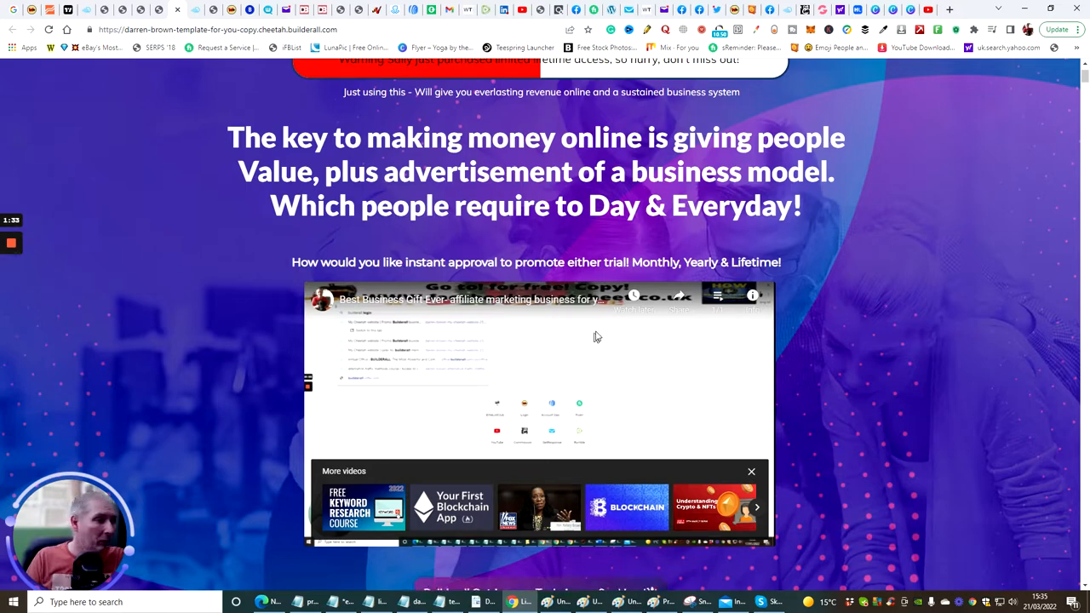
scroll(839, 290, down, 4)
scroll(838, 285, down, 3)
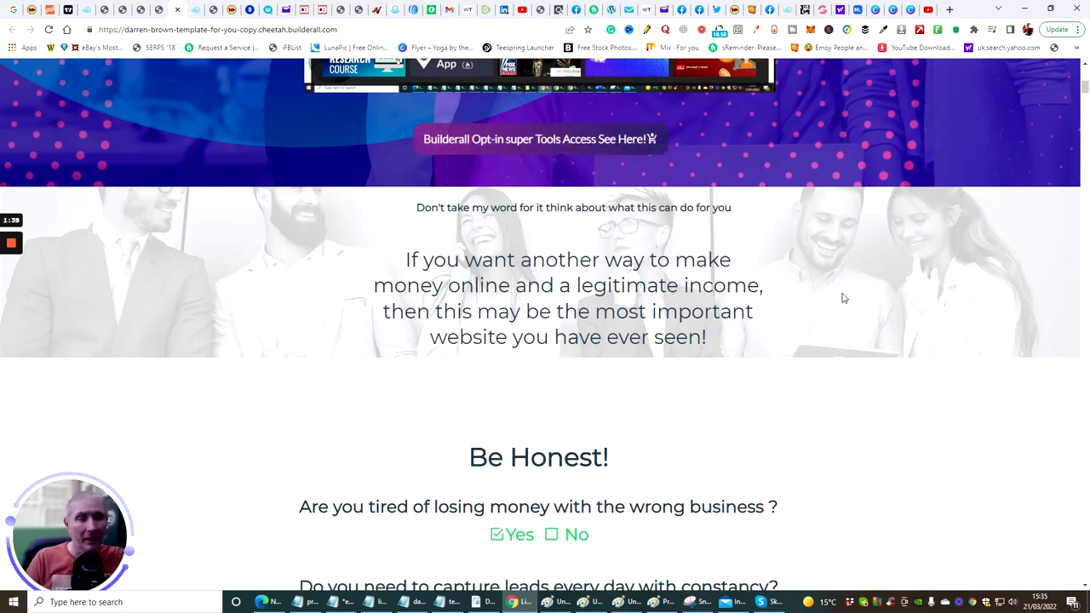
scroll(843, 298, down, 3)
scroll(843, 298, up, 3)
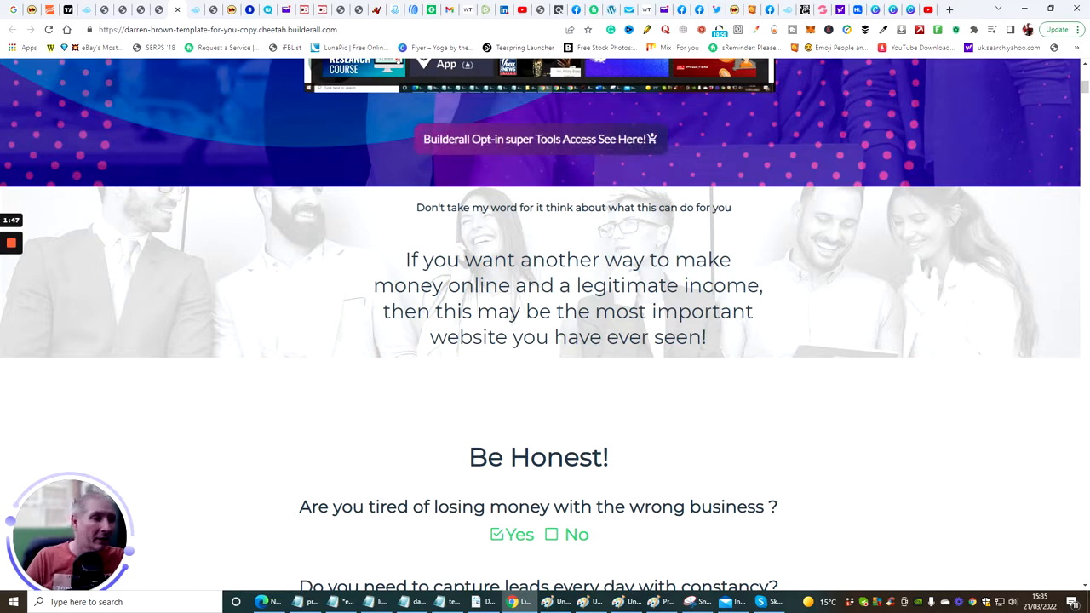
scroll(845, 271, down, 1)
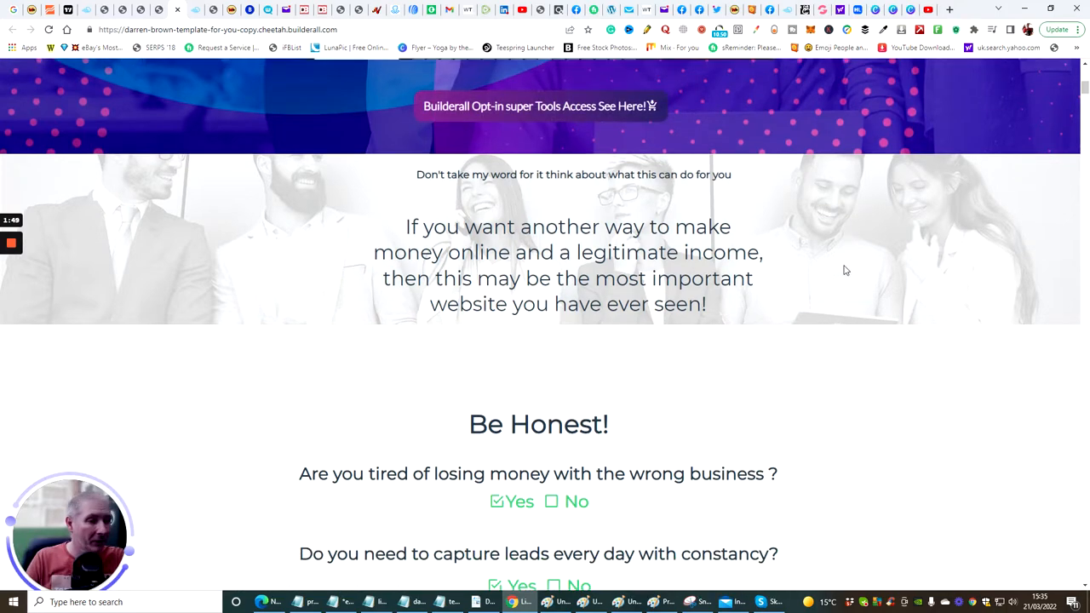
scroll(846, 271, down, 5)
scroll(845, 270, down, 5)
scroll(845, 271, down, 2)
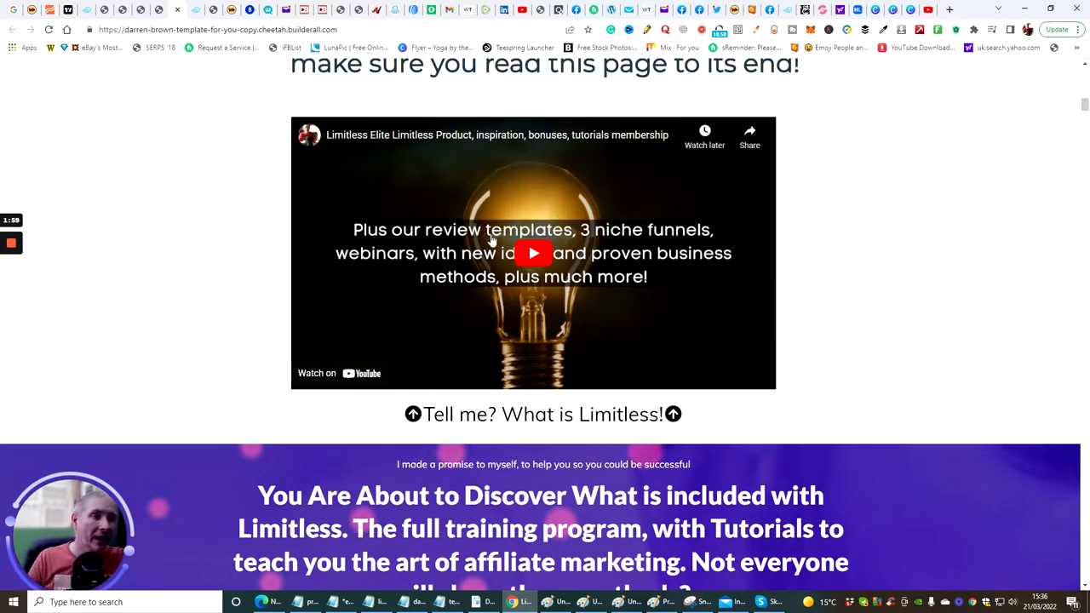
scroll(858, 187, down, 3)
scroll(857, 186, down, 3)
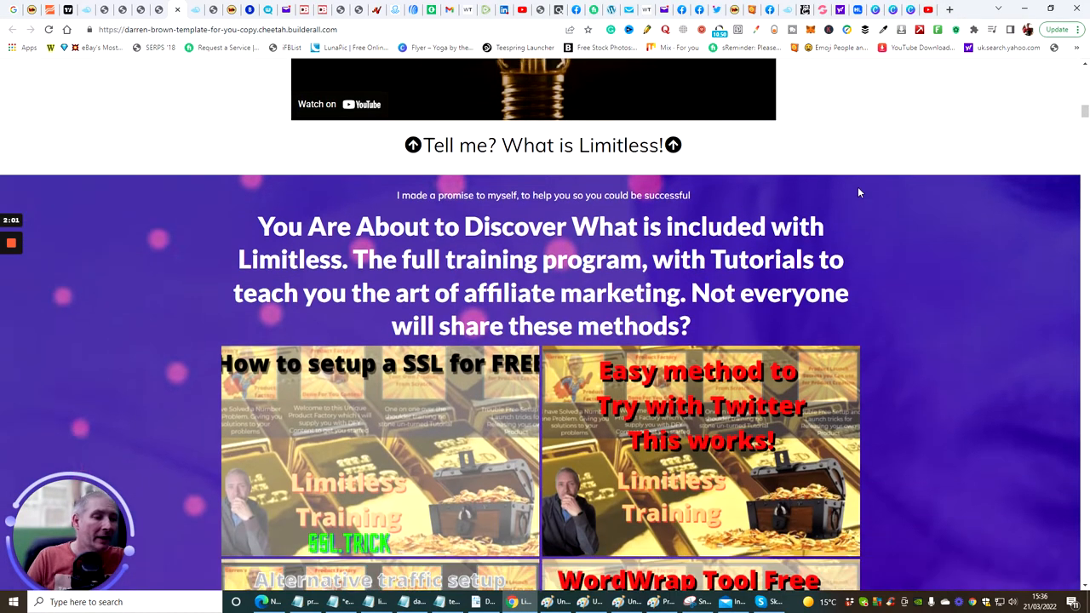
scroll(857, 186, down, 1)
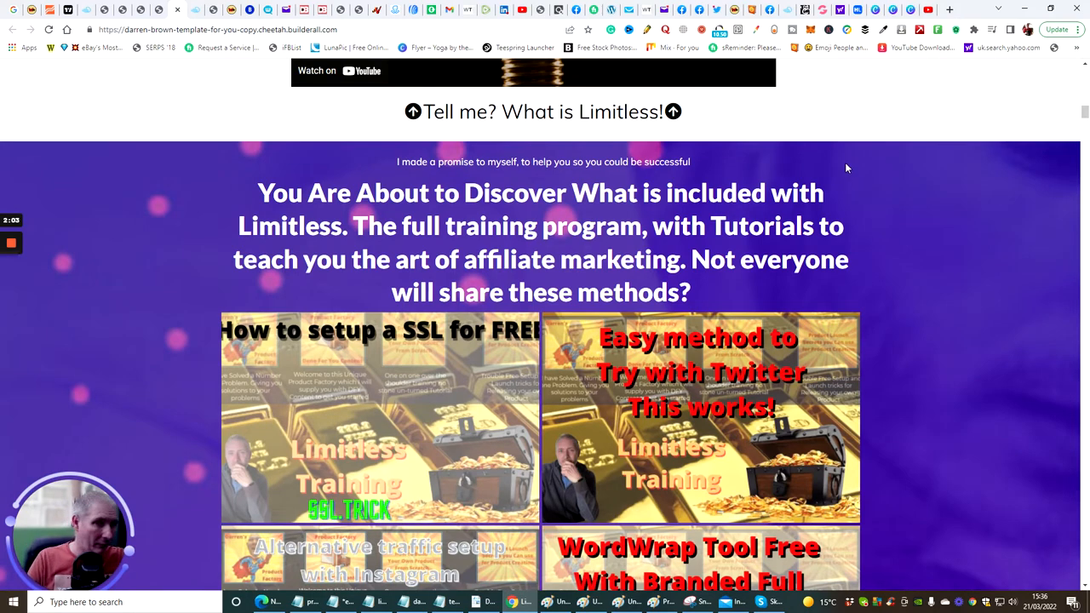
scroll(844, 163, down, 1)
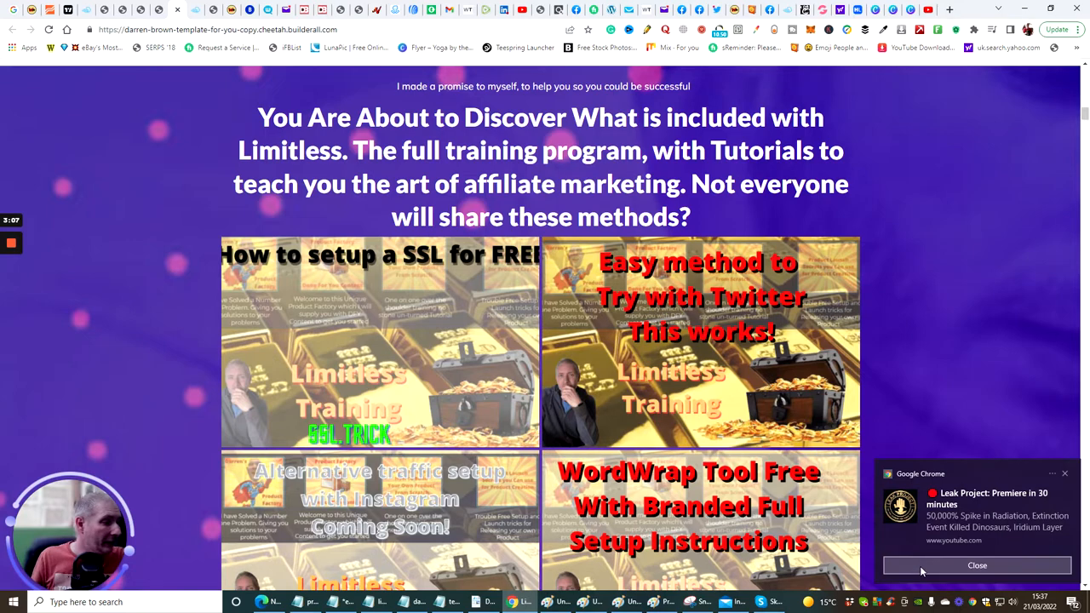
Step: Dismiss the YouTube premiere notification over the training tutorials grid
click(919, 565)
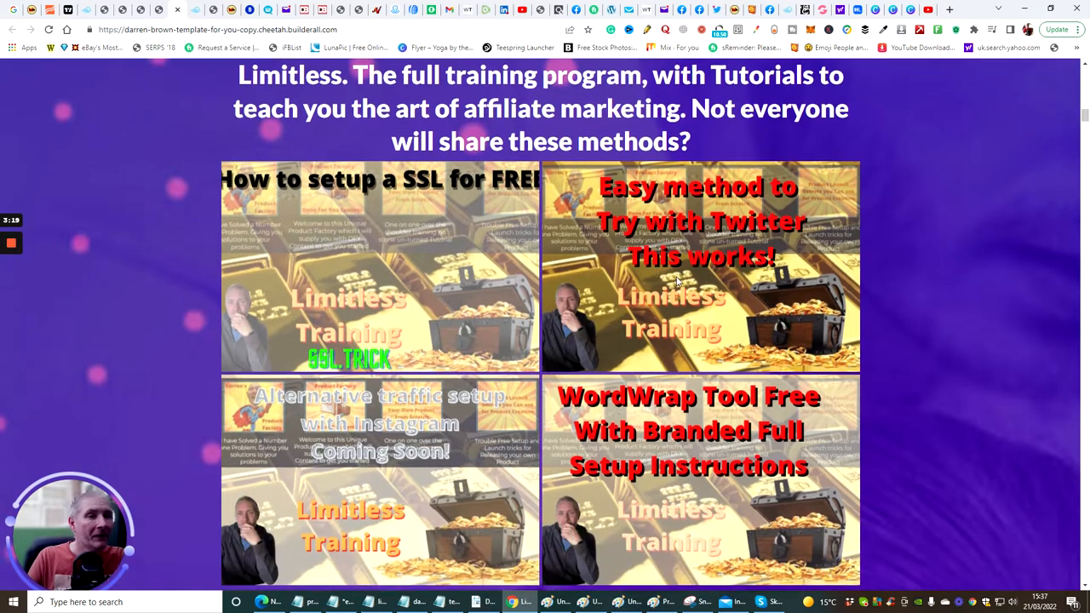
scroll(678, 281, down, 2)
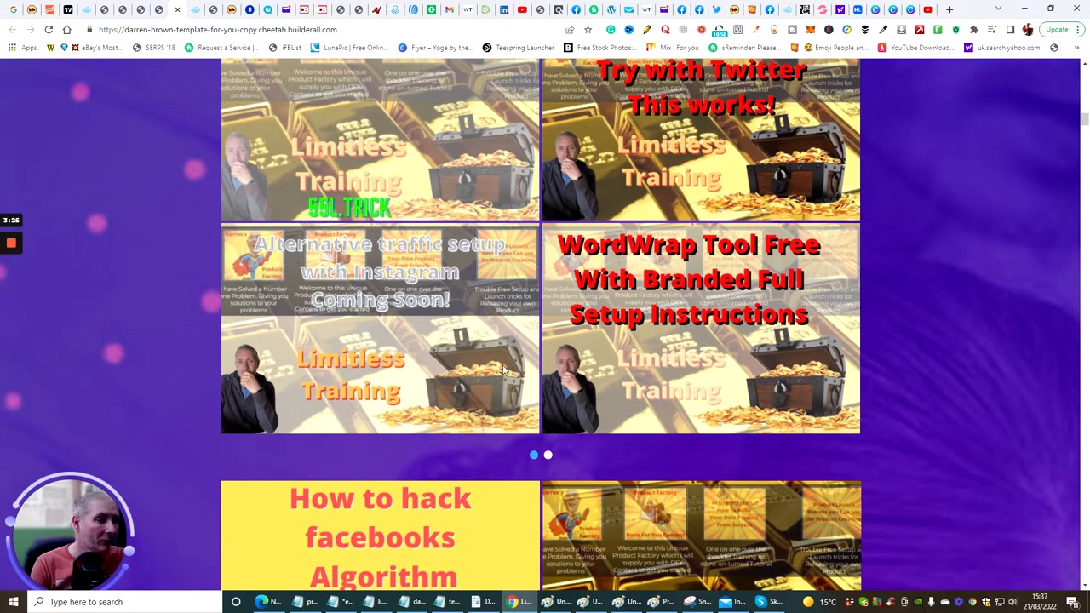
scroll(674, 326, down, 1)
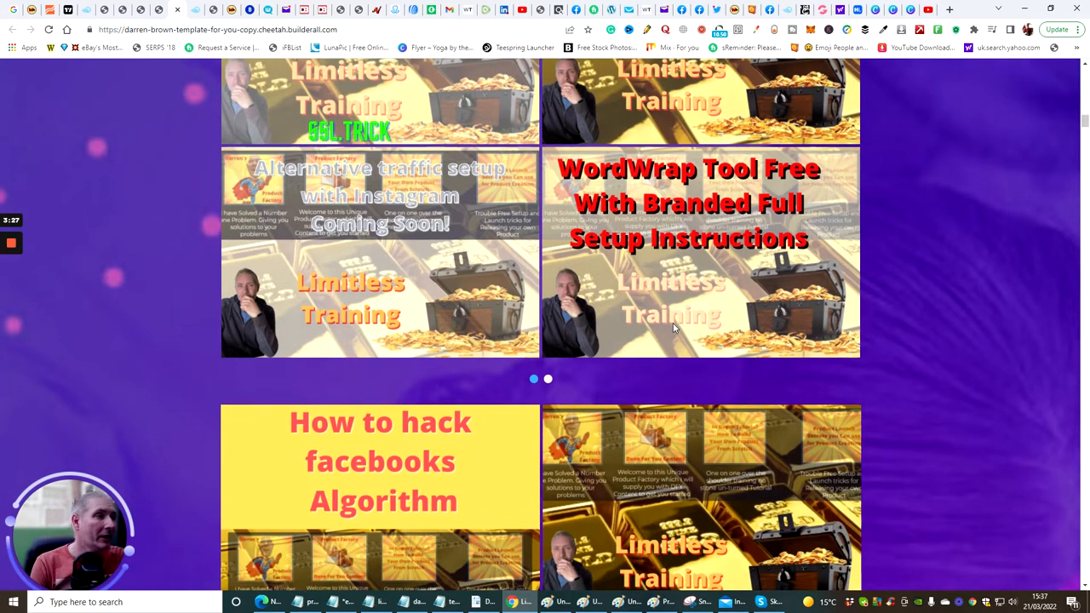
scroll(673, 326, down, 2)
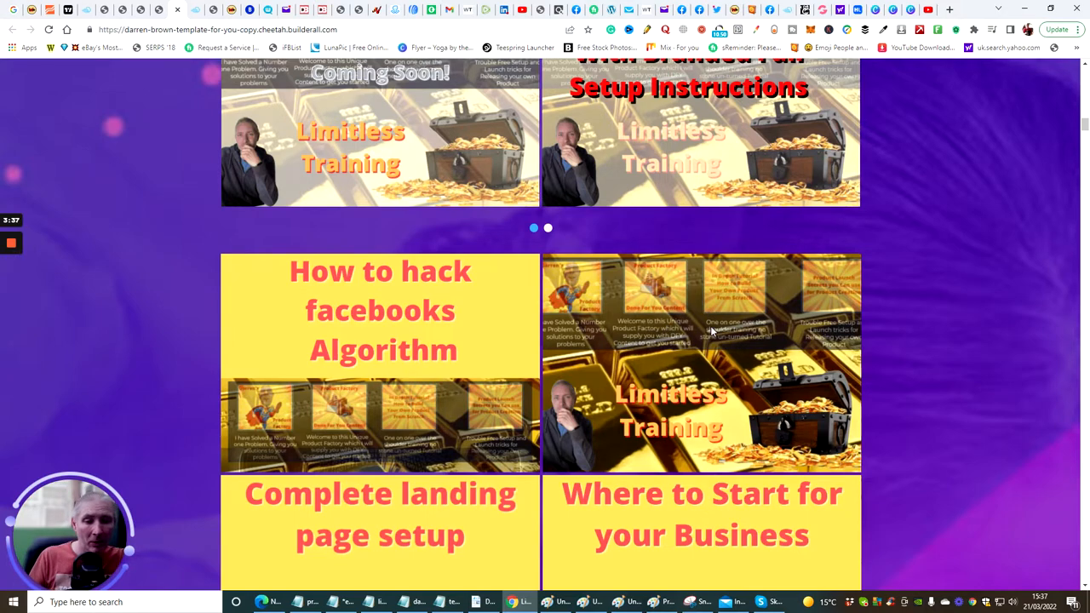
scroll(738, 294, down, 2)
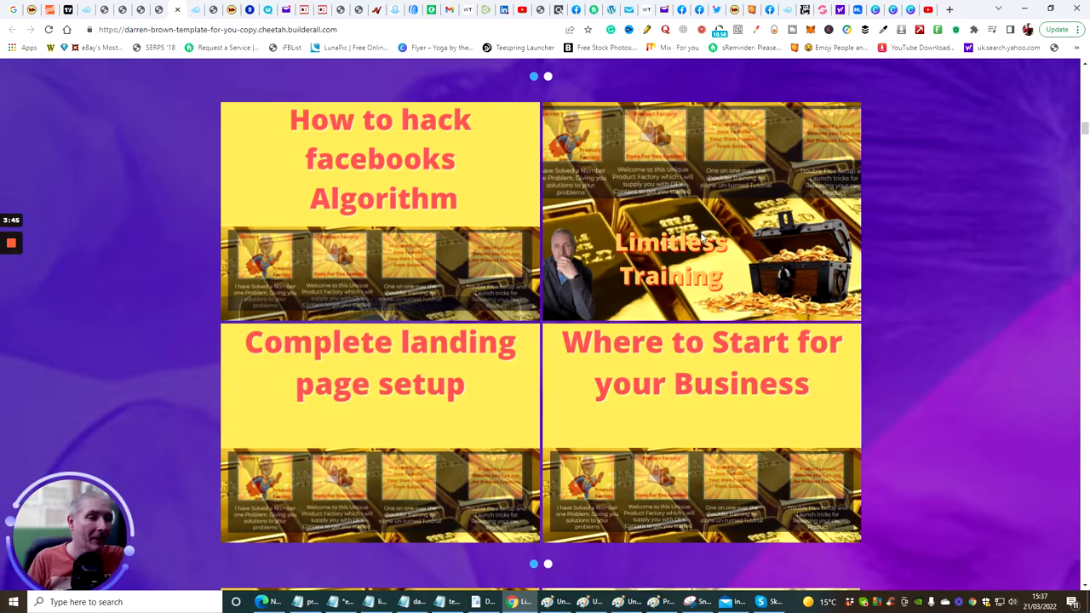
scroll(688, 226, down, 5)
scroll(688, 226, down, 3)
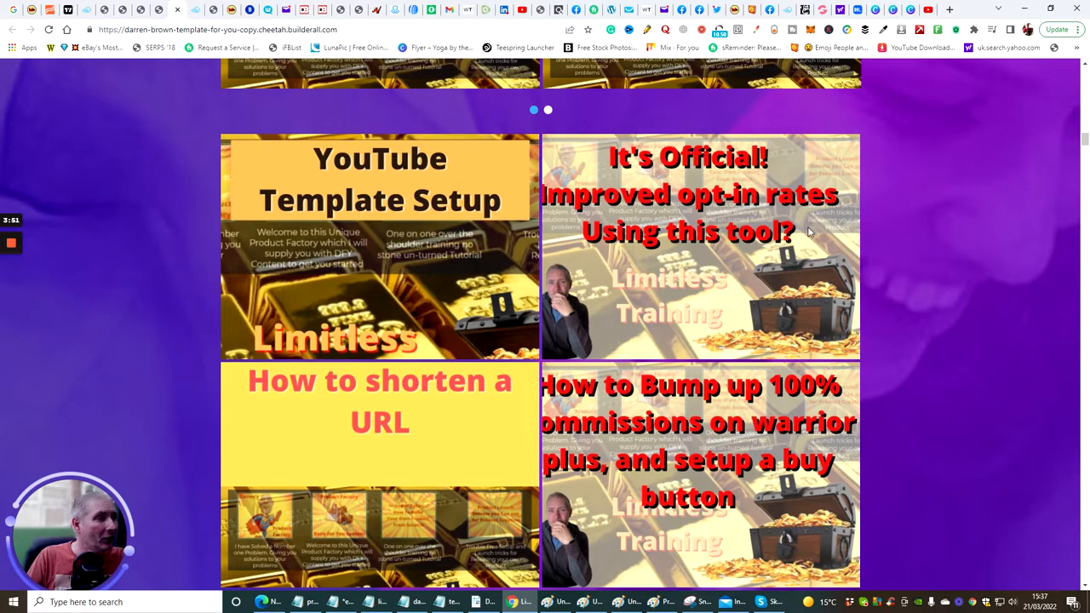
scroll(732, 255, down, 3)
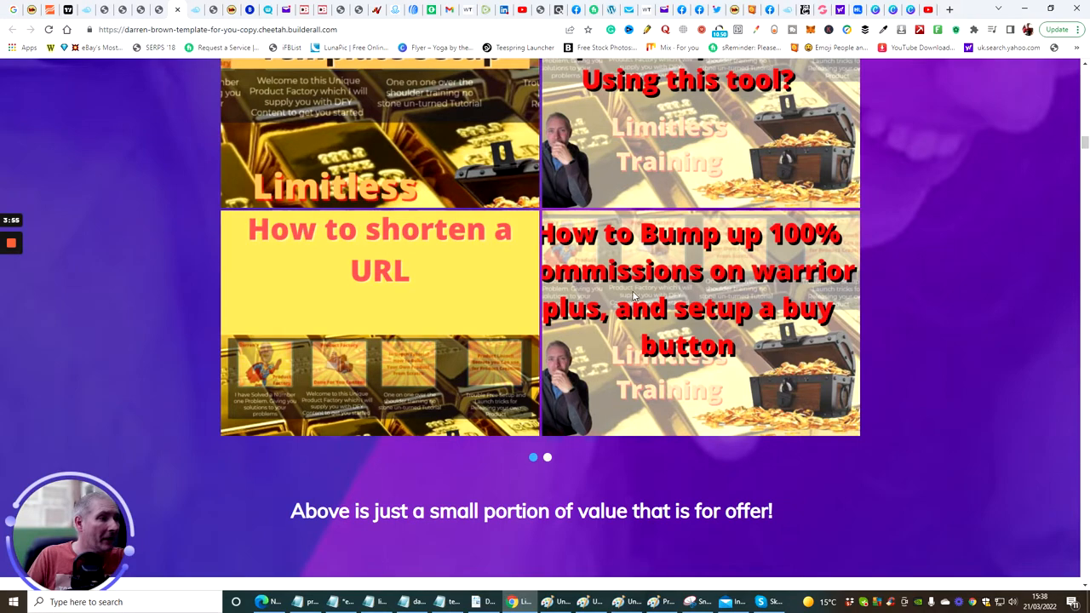
scroll(666, 294, down, 4)
scroll(666, 293, down, 2)
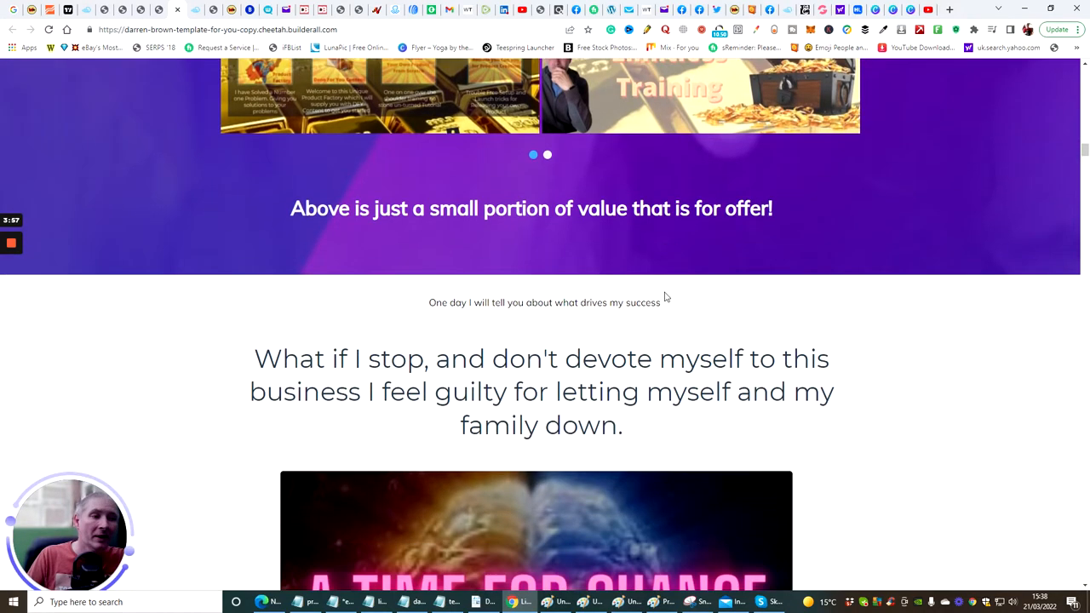
scroll(665, 296, down, 3)
scroll(666, 297, down, 2)
scroll(665, 296, down, 4)
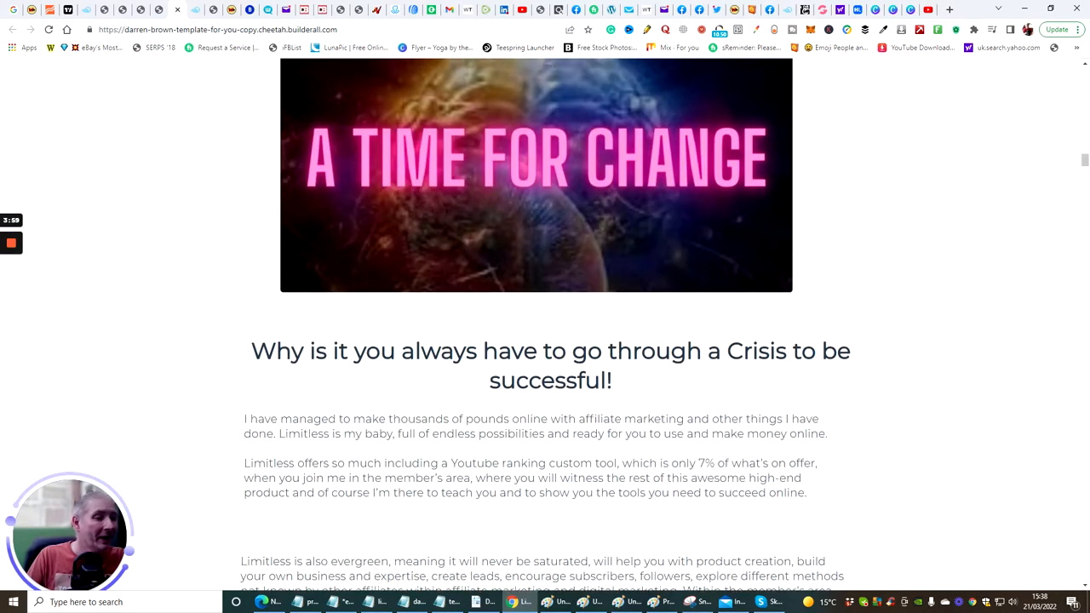
scroll(666, 296, down, 5)
scroll(665, 296, down, 5)
scroll(666, 297, down, 5)
scroll(666, 296, down, 5)
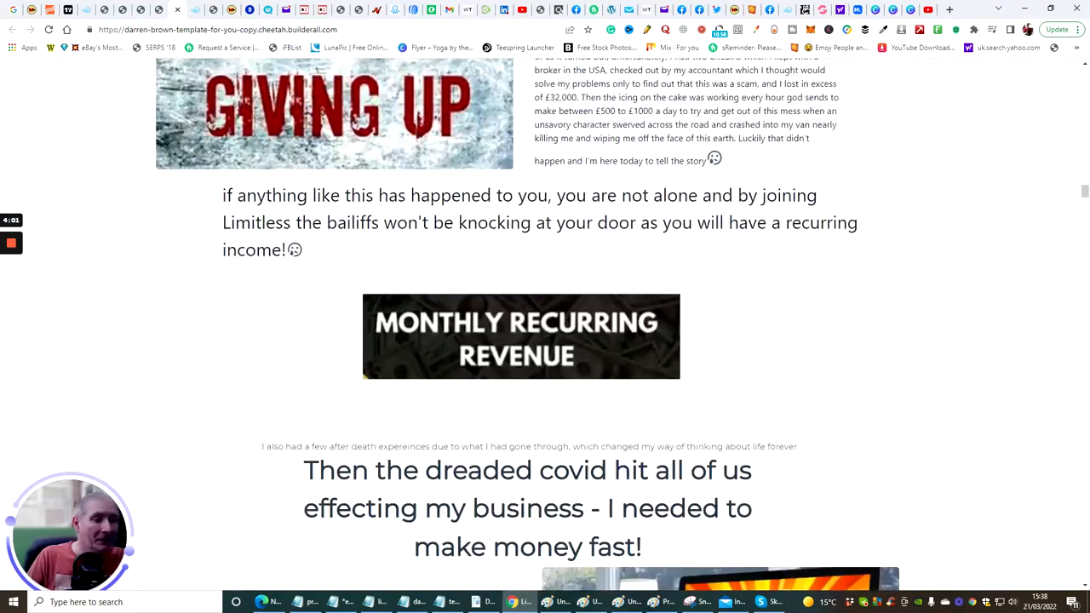
scroll(665, 296, down, 2)
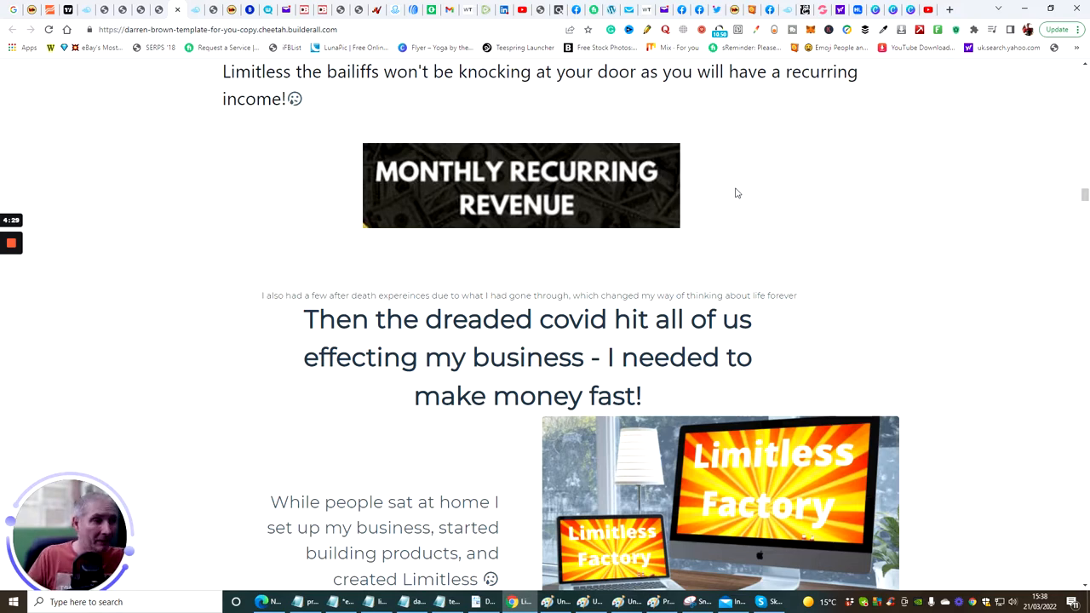
scroll(786, 197, down, 3)
scroll(786, 196, down, 2)
scroll(767, 298, down, 1)
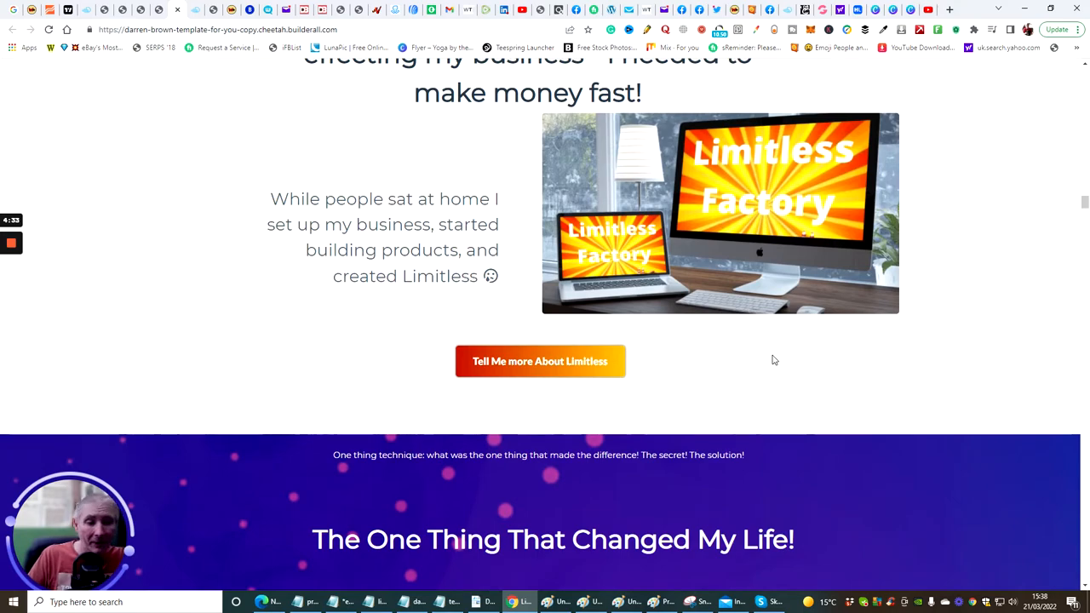
scroll(773, 337, down, 2)
scroll(773, 337, down, 3)
scroll(773, 337, down, 2)
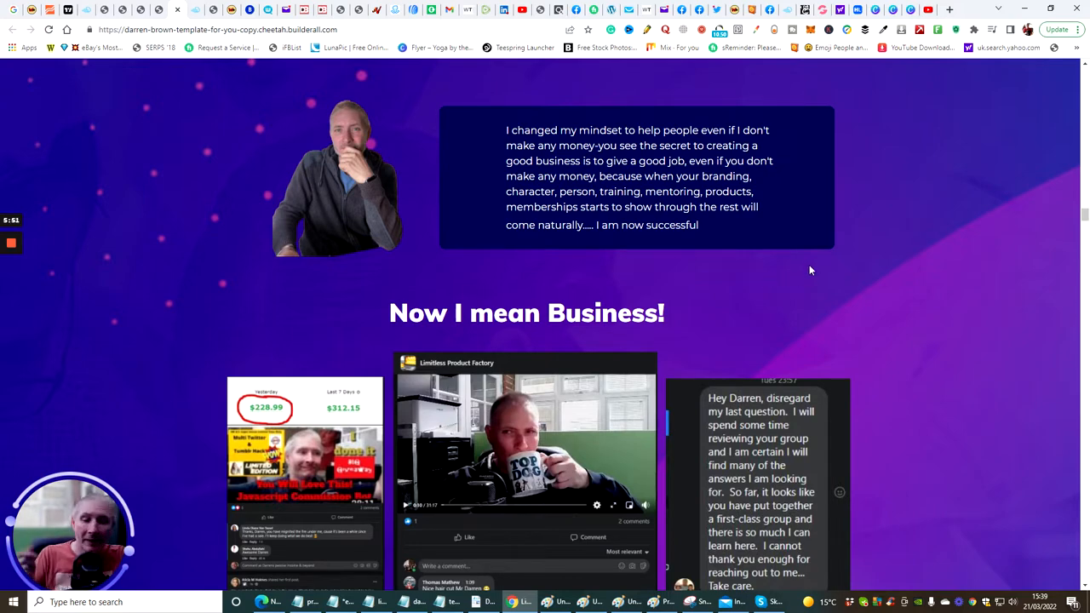
scroll(809, 269, down, 3)
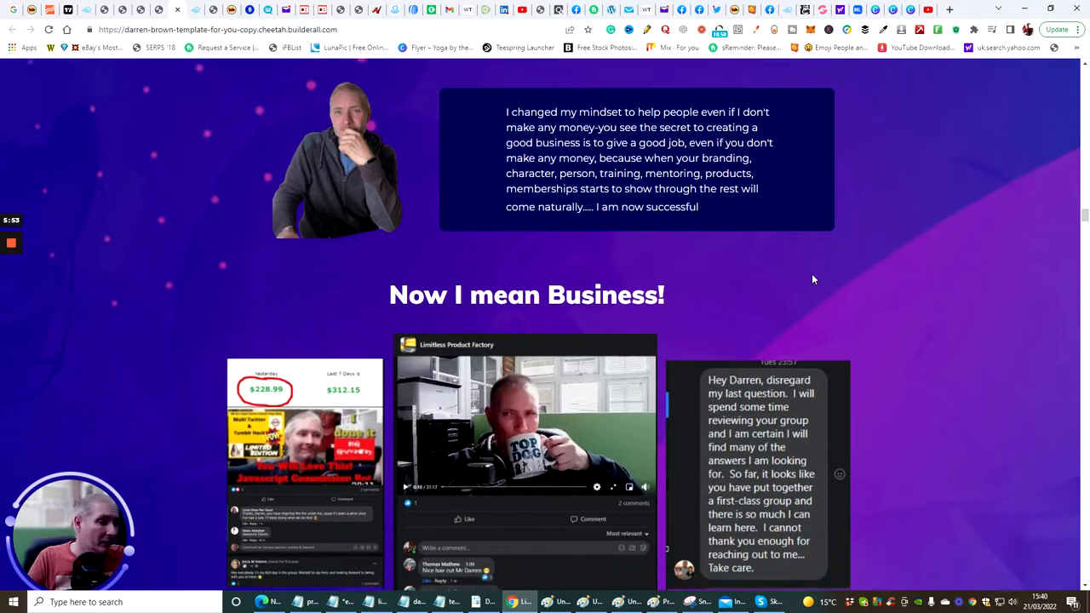
scroll(813, 273, down, 3)
scroll(813, 273, down, 2)
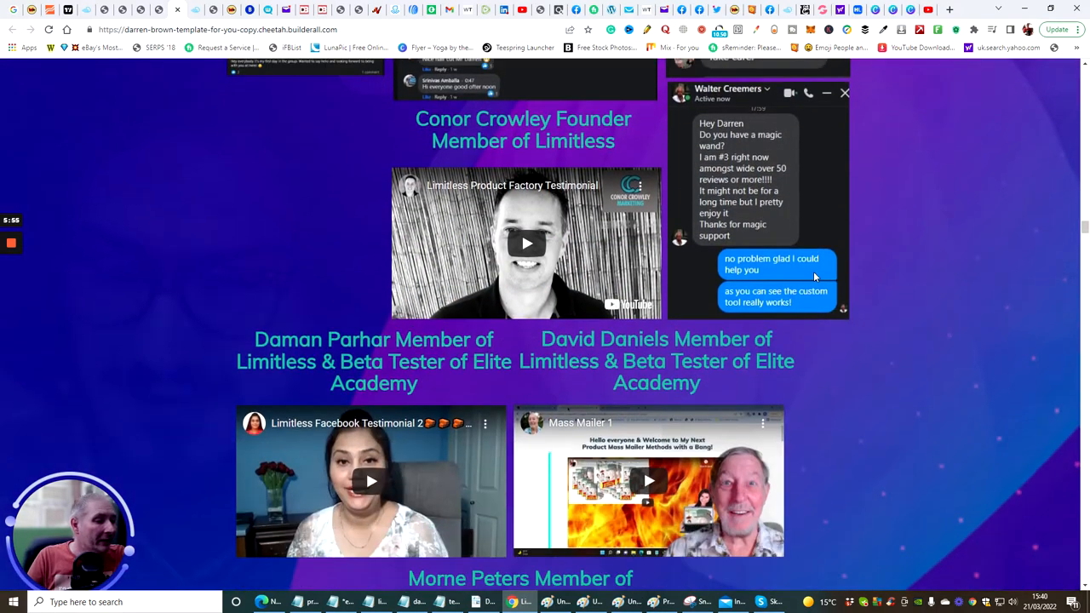
scroll(813, 270, down, 1)
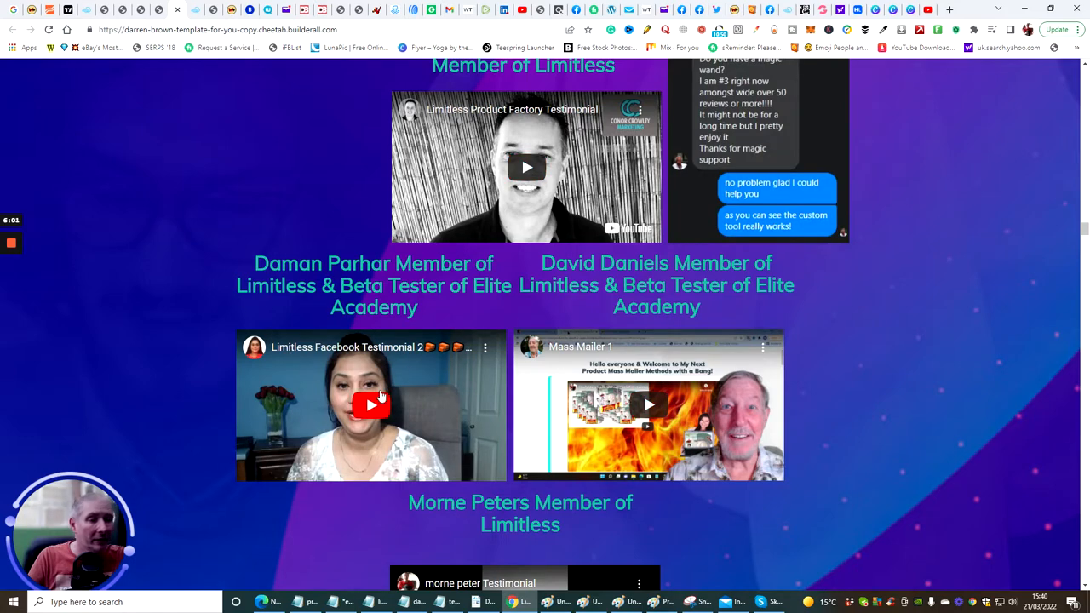
scroll(621, 396, up, 2)
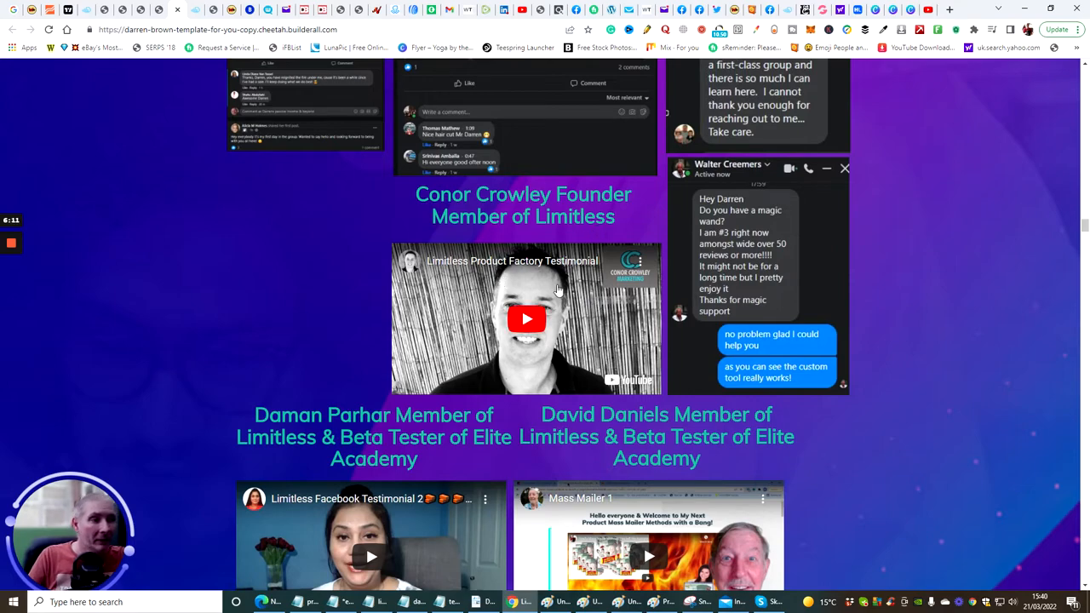
scroll(557, 298, down, 4)
scroll(558, 315, down, 3)
scroll(557, 315, down, 3)
scroll(558, 315, up, 5)
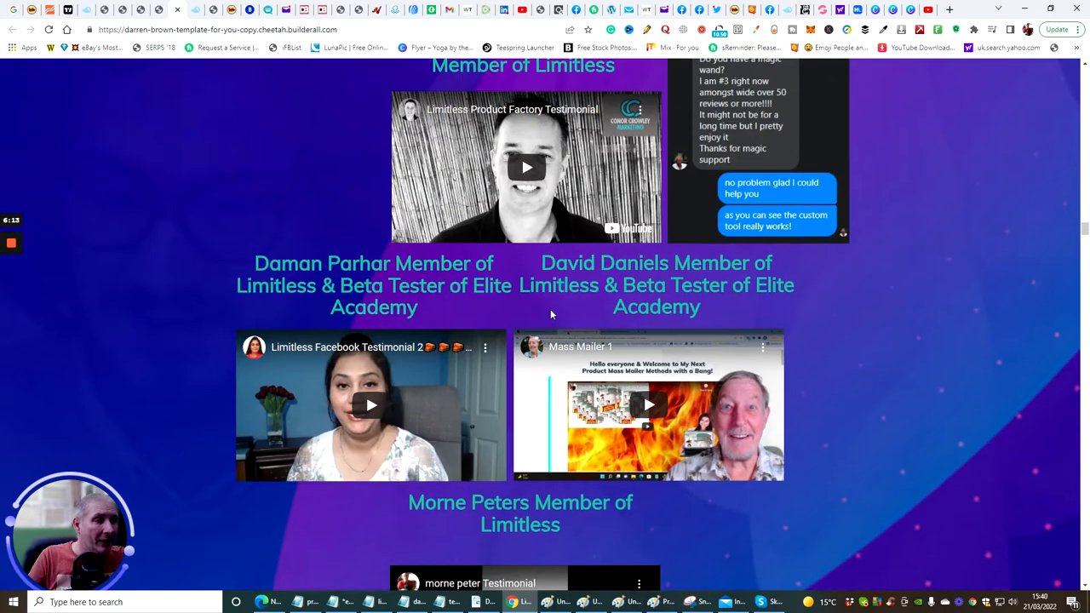
scroll(558, 315, down, 2)
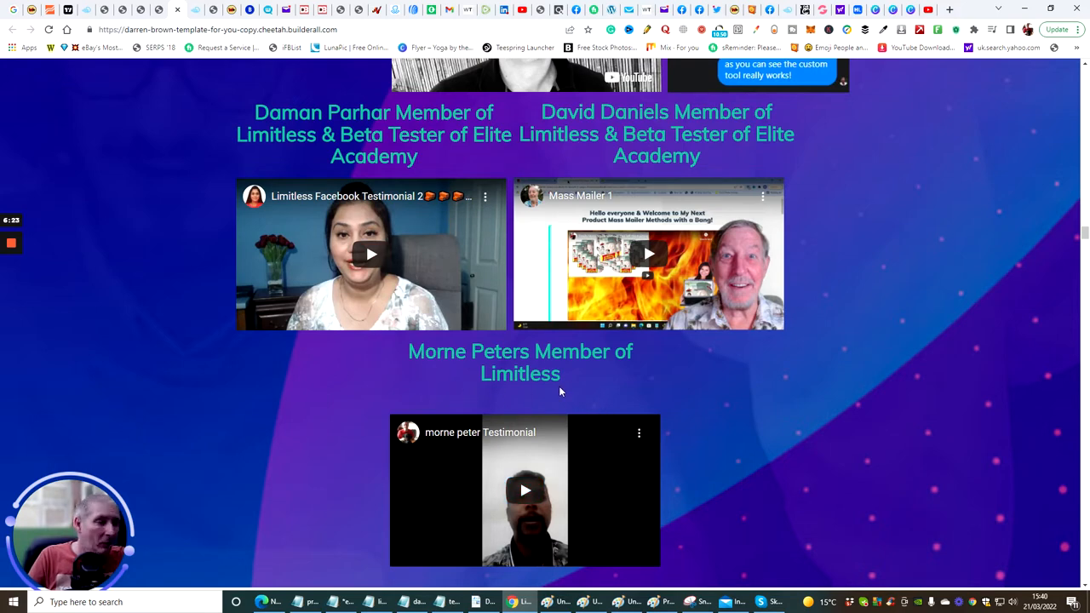
scroll(638, 387, down, 3)
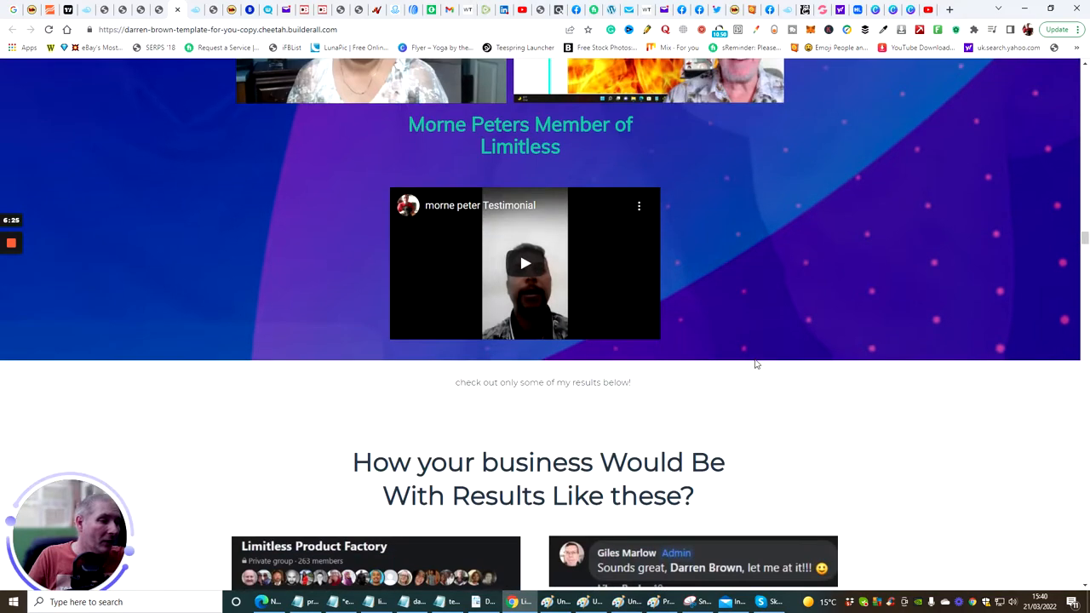
scroll(724, 375, down, 3)
scroll(755, 364, down, 2)
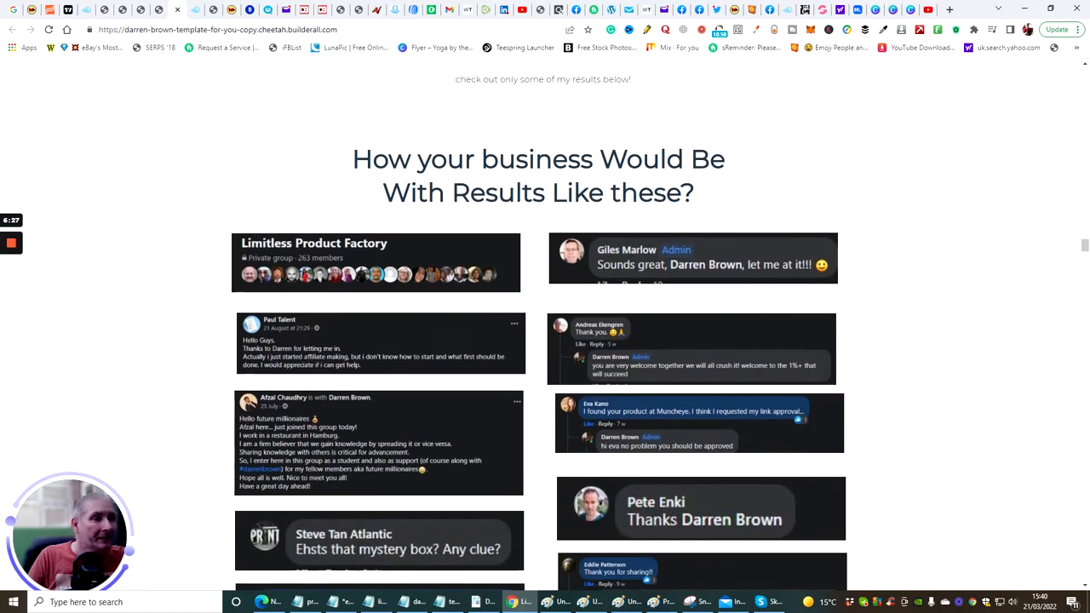
scroll(544, 341, down, 2)
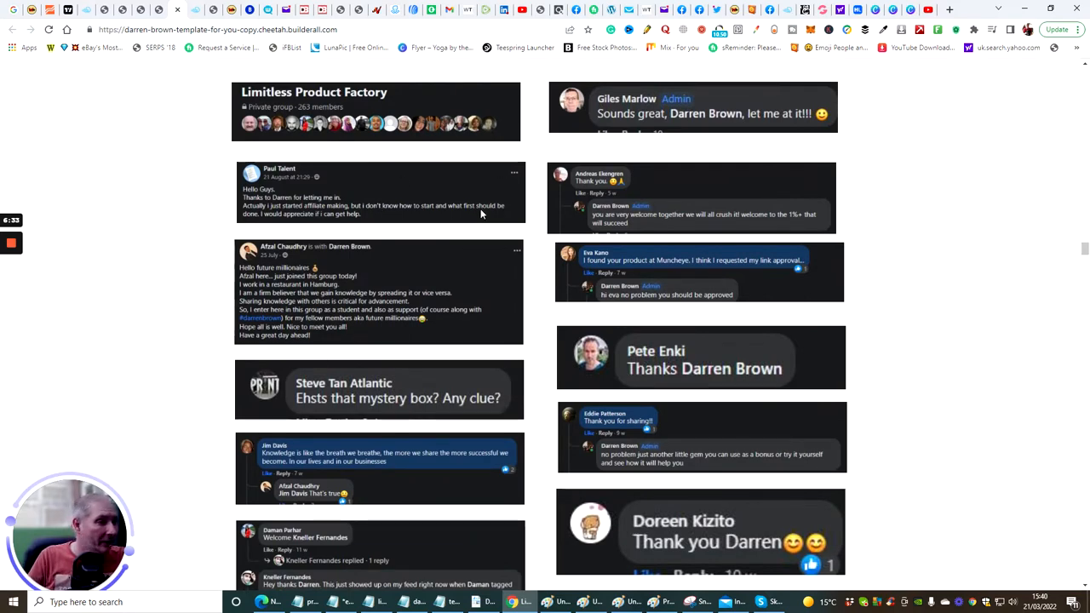
scroll(501, 213, down, 3)
scroll(511, 268, down, 1)
scroll(511, 268, down, 2)
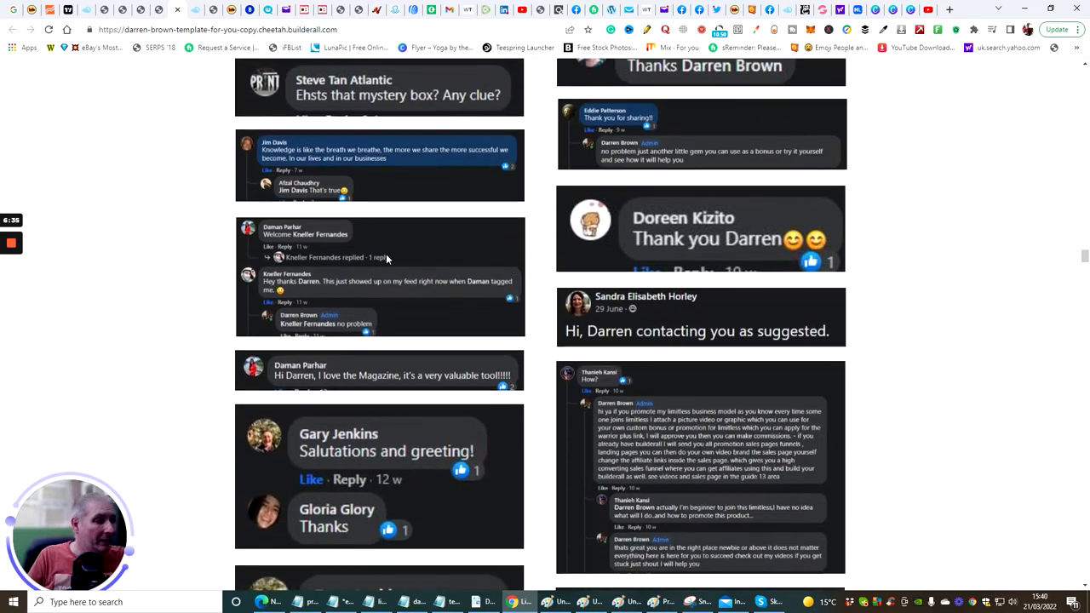
scroll(427, 261, down, 2)
scroll(438, 274, down, 2)
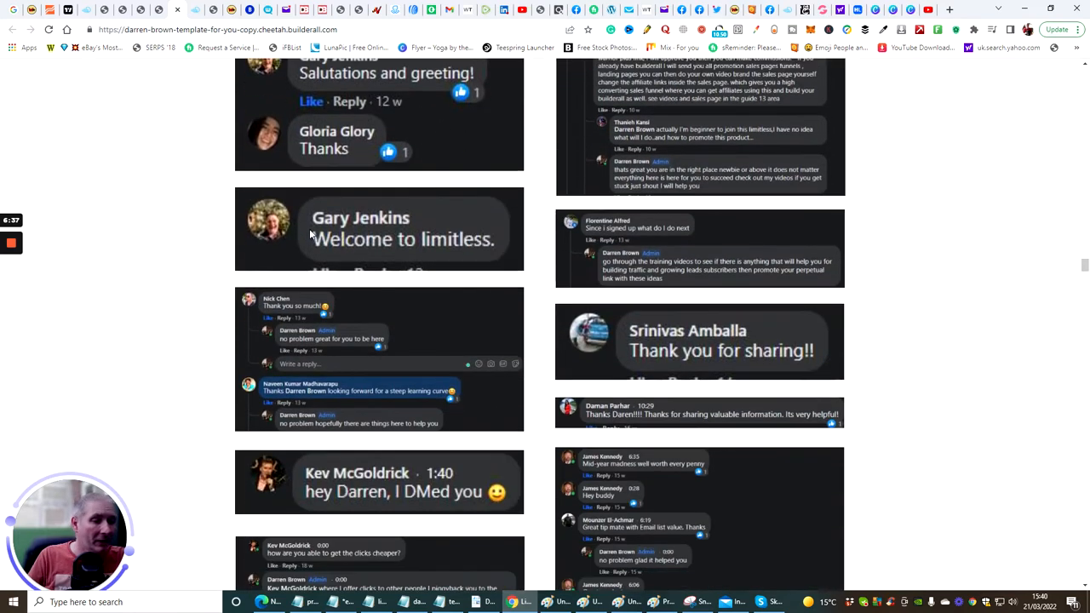
scroll(429, 295, down, 2)
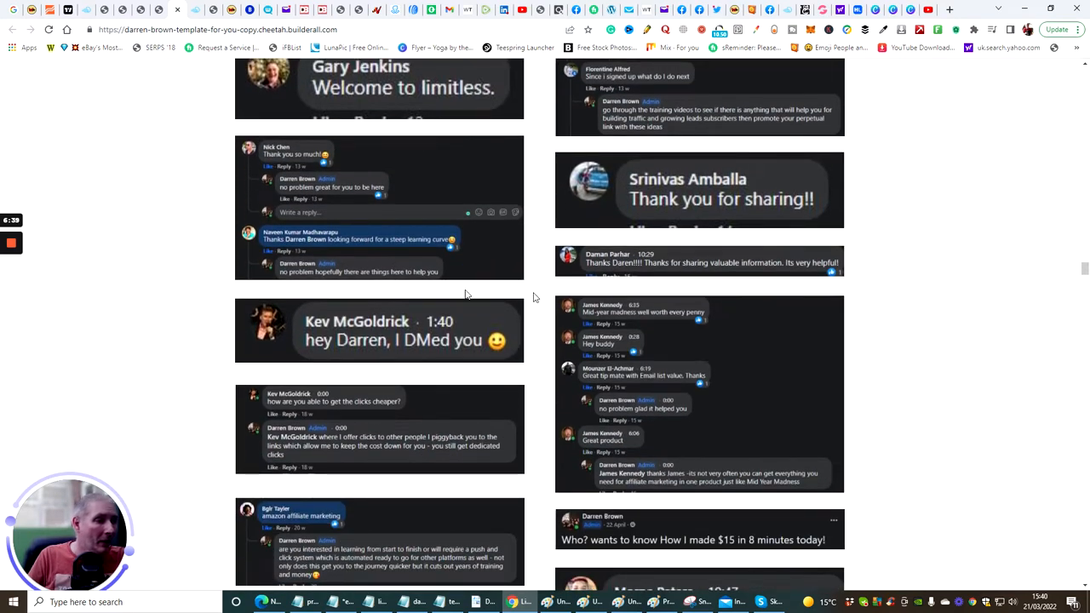
scroll(464, 294, down, 3)
scroll(499, 299, down, 3)
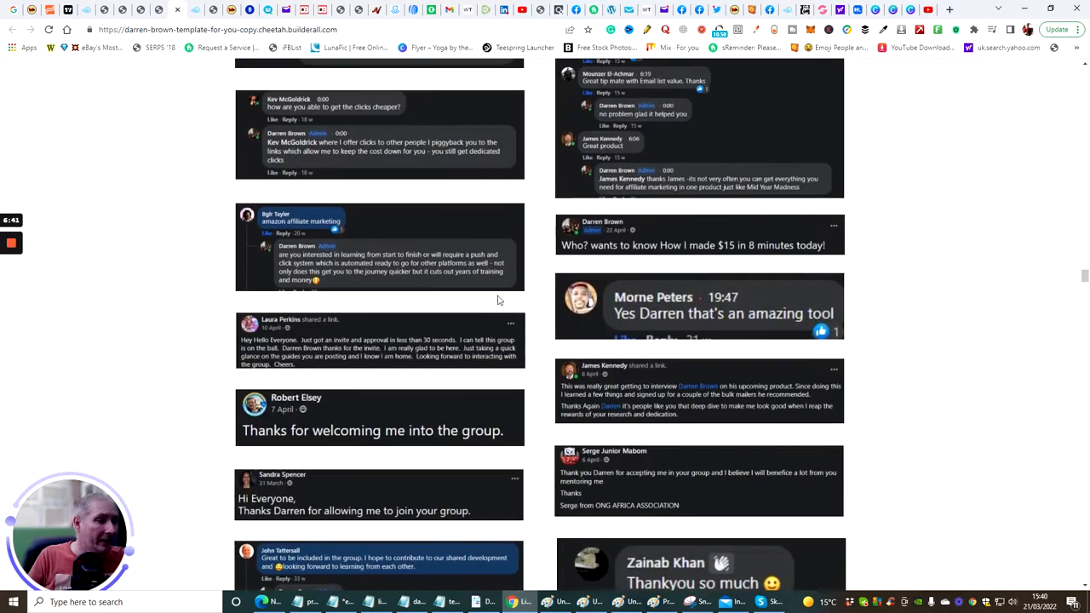
scroll(499, 299, down, 1)
scroll(493, 294, down, 3)
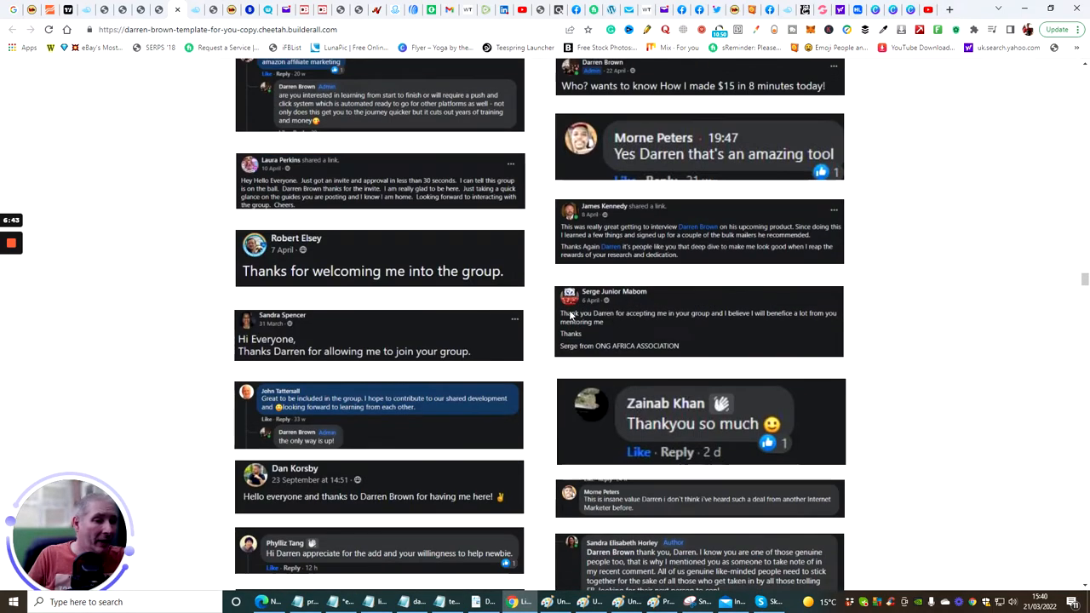
scroll(528, 294, down, 3)
scroll(528, 293, down, 1)
scroll(467, 290, down, 1)
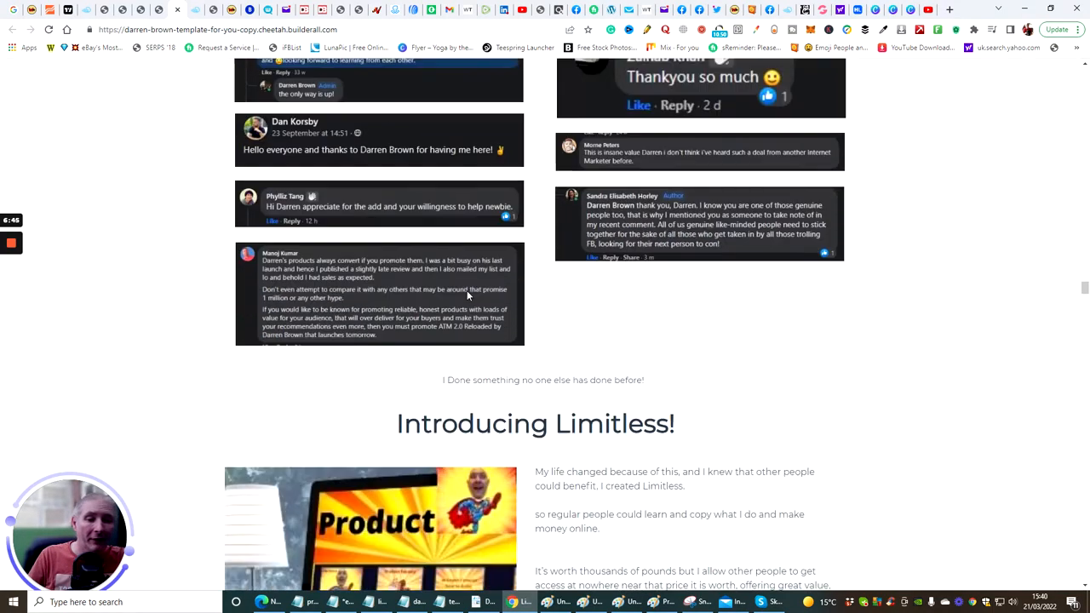
scroll(466, 290, down, 1)
scroll(466, 290, down, 3)
scroll(443, 261, down, 4)
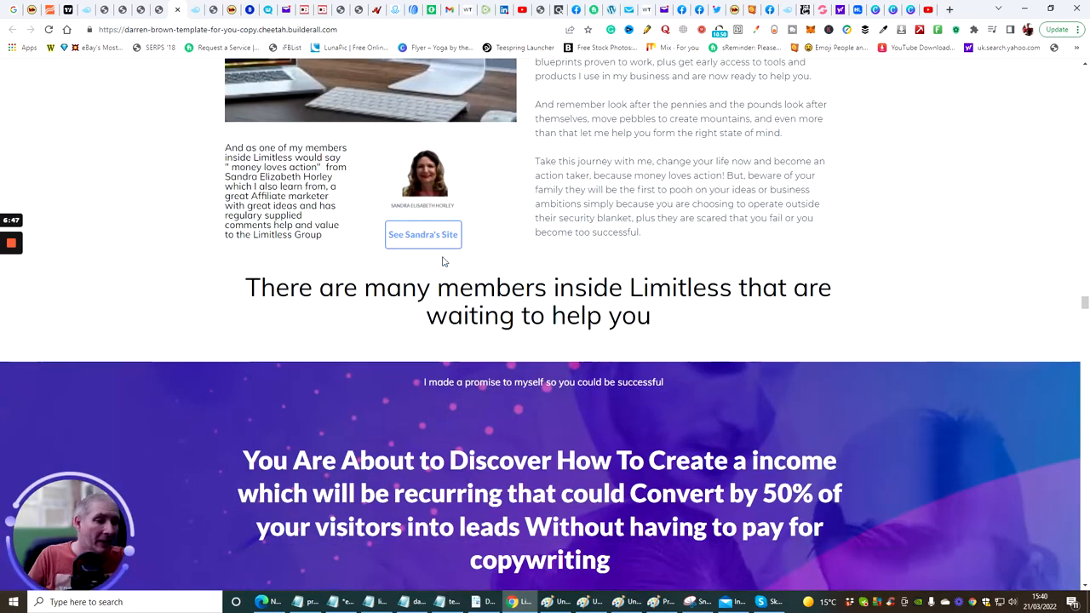
scroll(442, 261, down, 1)
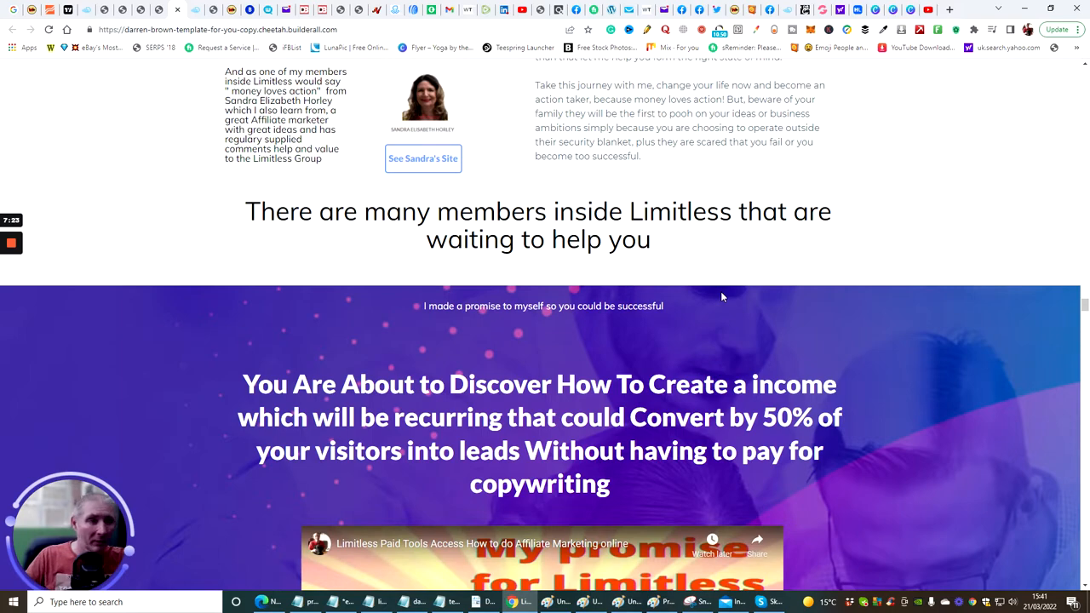
scroll(467, 160, up, 2)
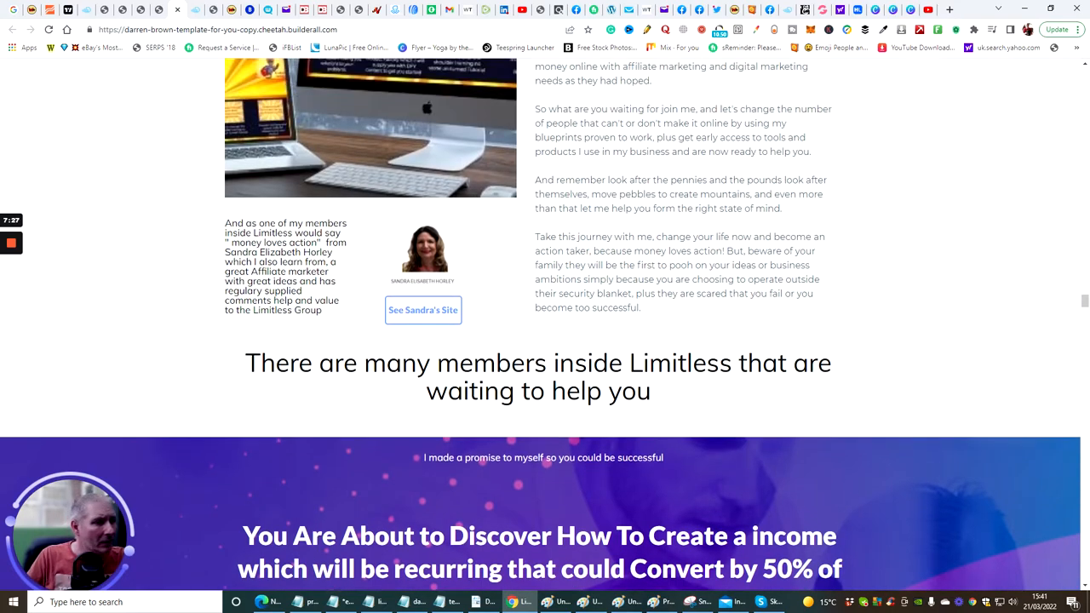
scroll(545, 340, down, 3)
scroll(545, 340, up, 3)
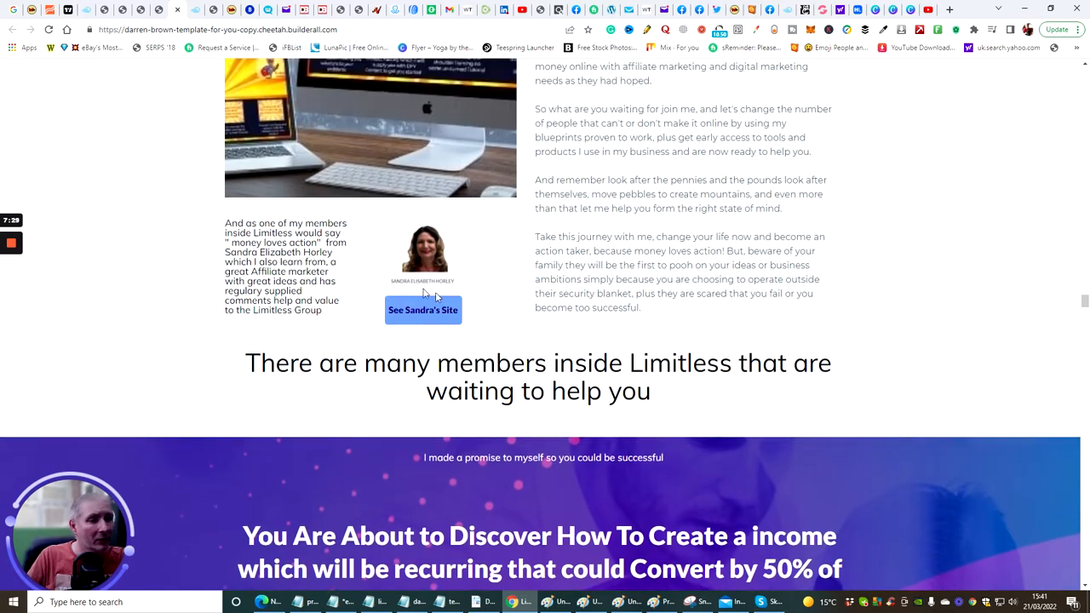
scroll(961, 400, down, 5)
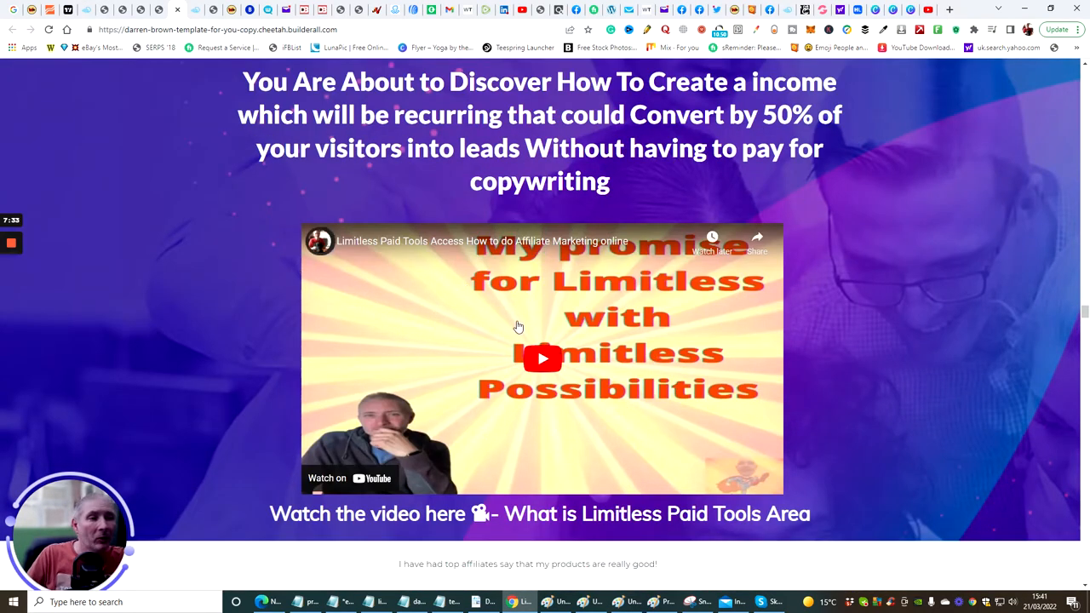
mouse_move(542, 357)
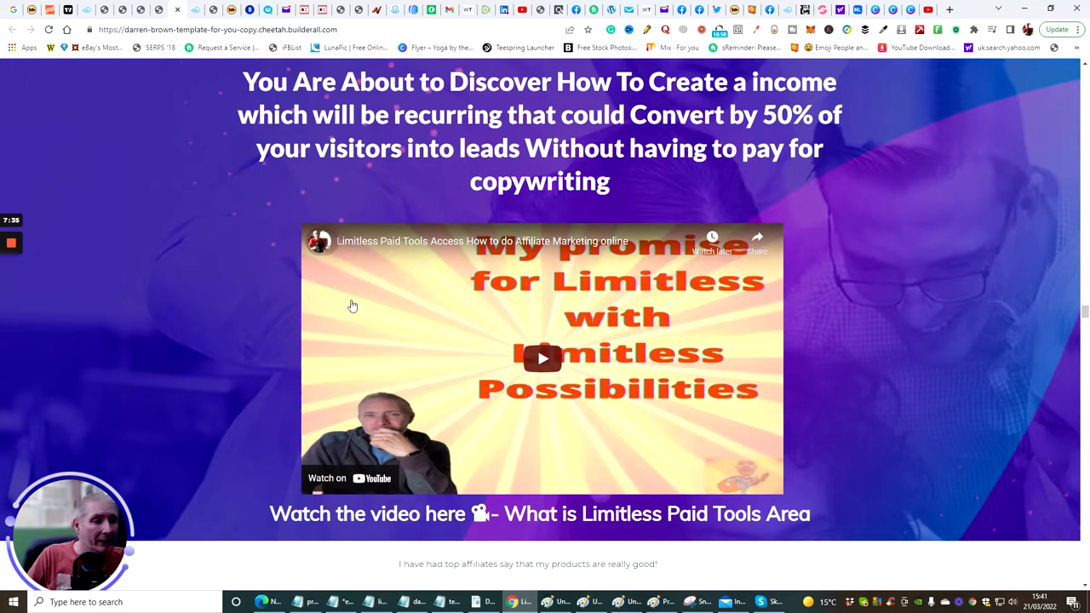
scroll(924, 318, down, 5)
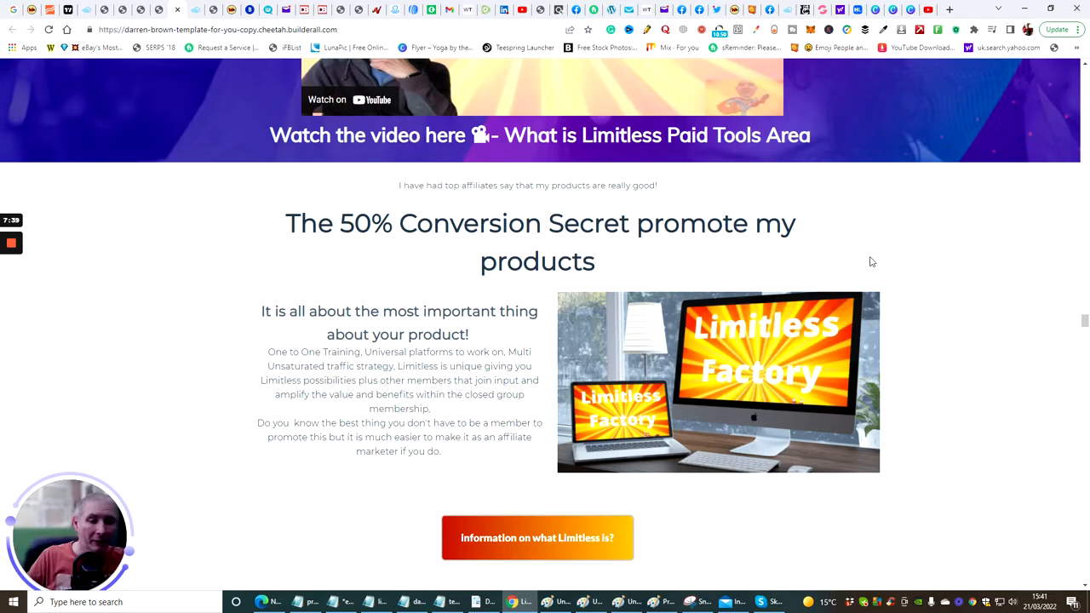
scroll(871, 261, down, 1)
scroll(871, 260, down, 5)
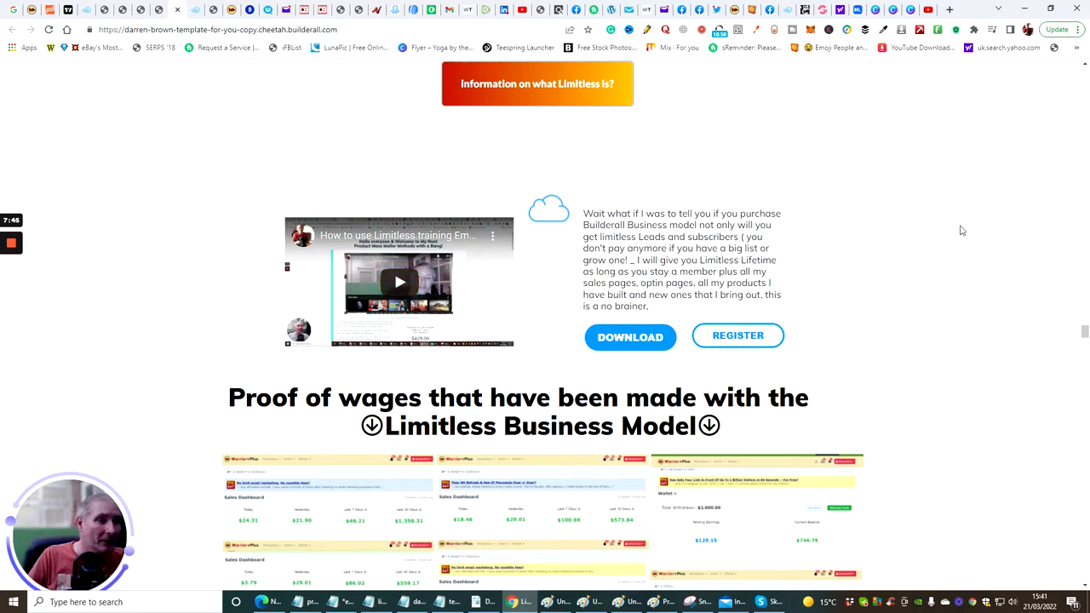
scroll(962, 229, down, 4)
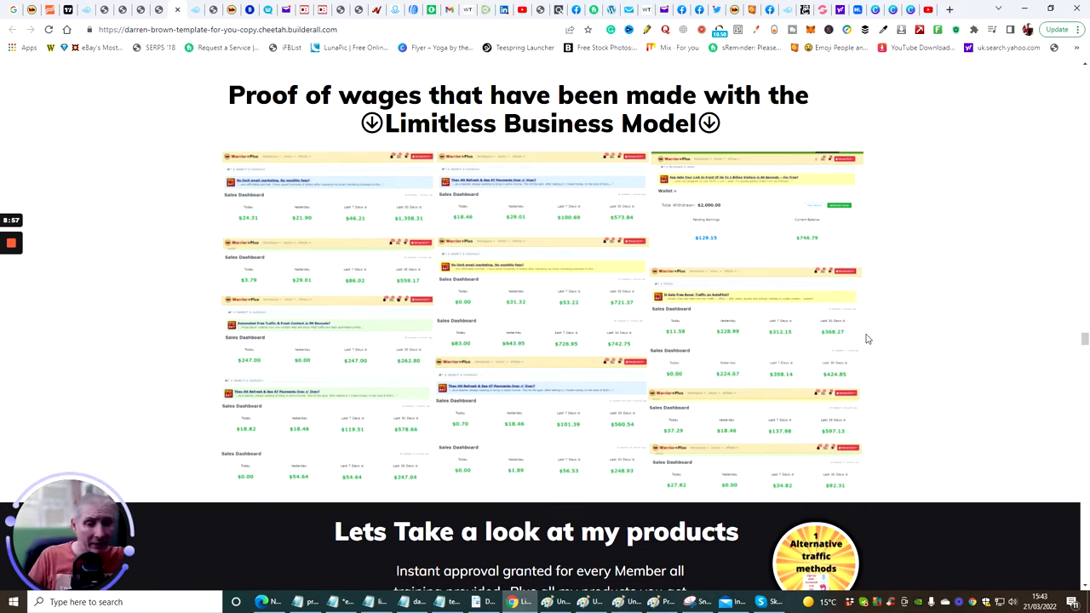
scroll(904, 261, down, 5)
scroll(903, 261, down, 5)
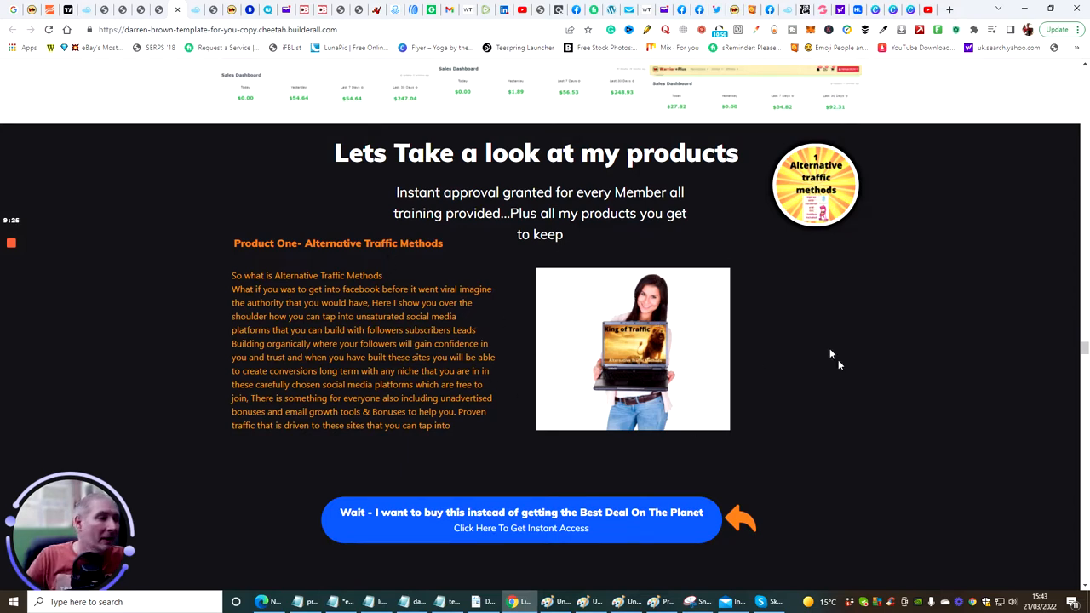
scroll(910, 212, down, 2)
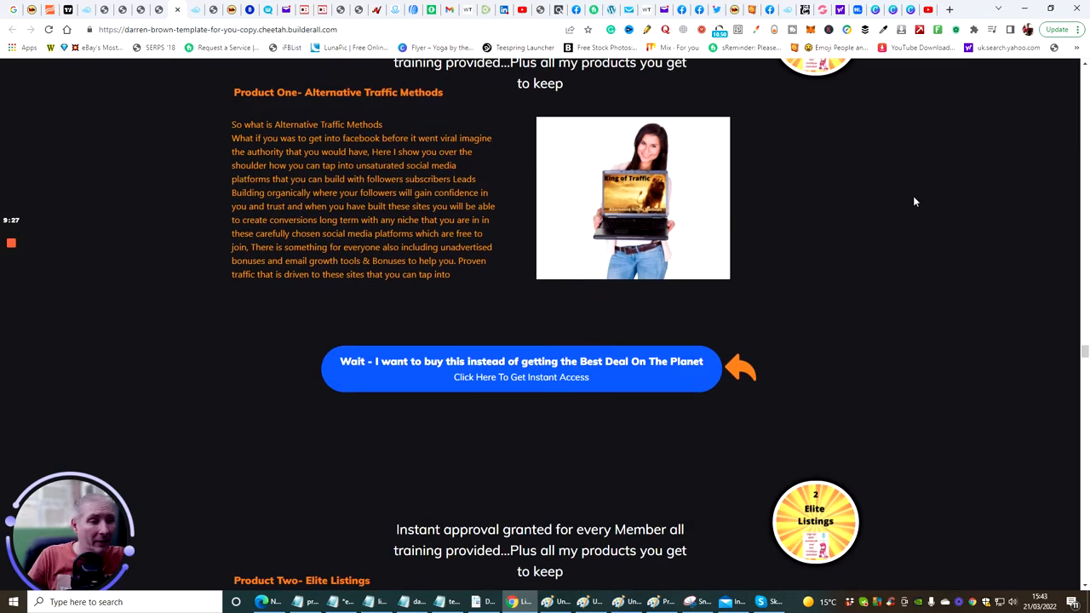
scroll(910, 198, up, 1)
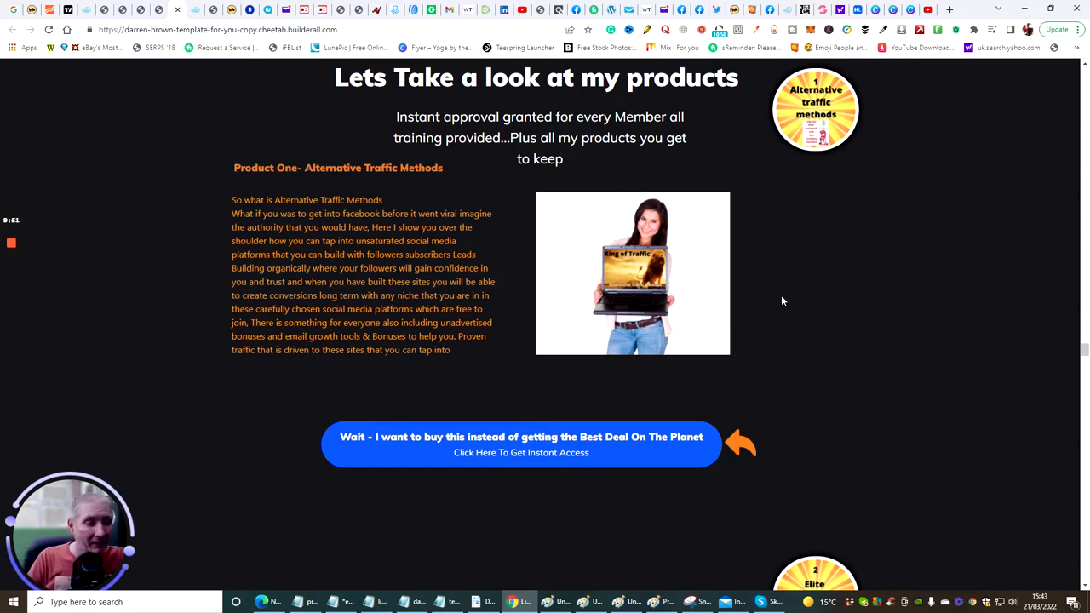
scroll(783, 281, down, 2)
scroll(783, 255, down, 1)
scroll(595, 221, up, 4)
scroll(493, 194, up, 1)
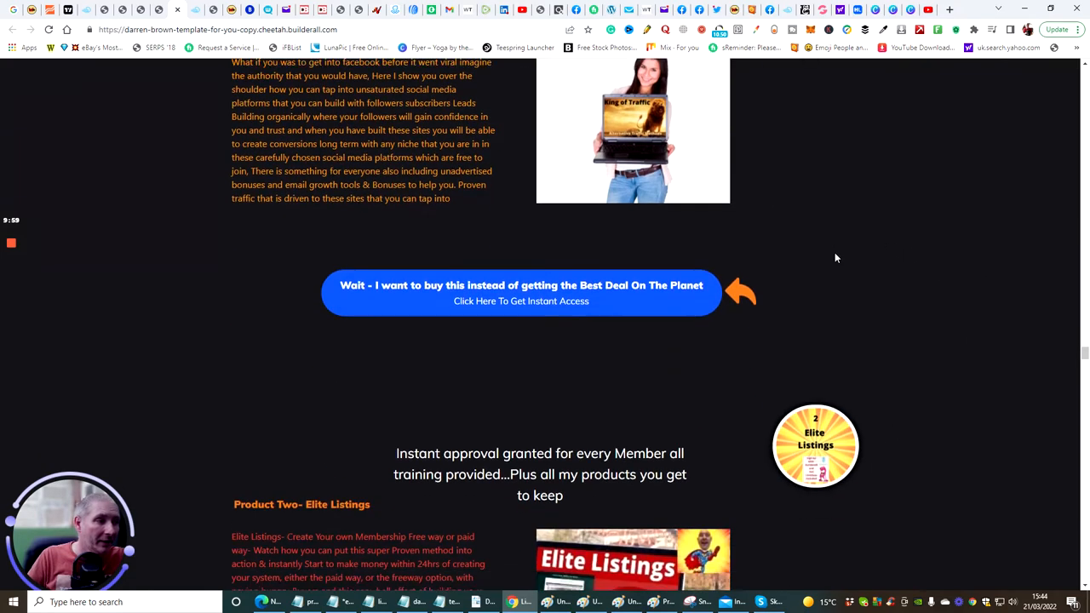
scroll(834, 252, down, 2)
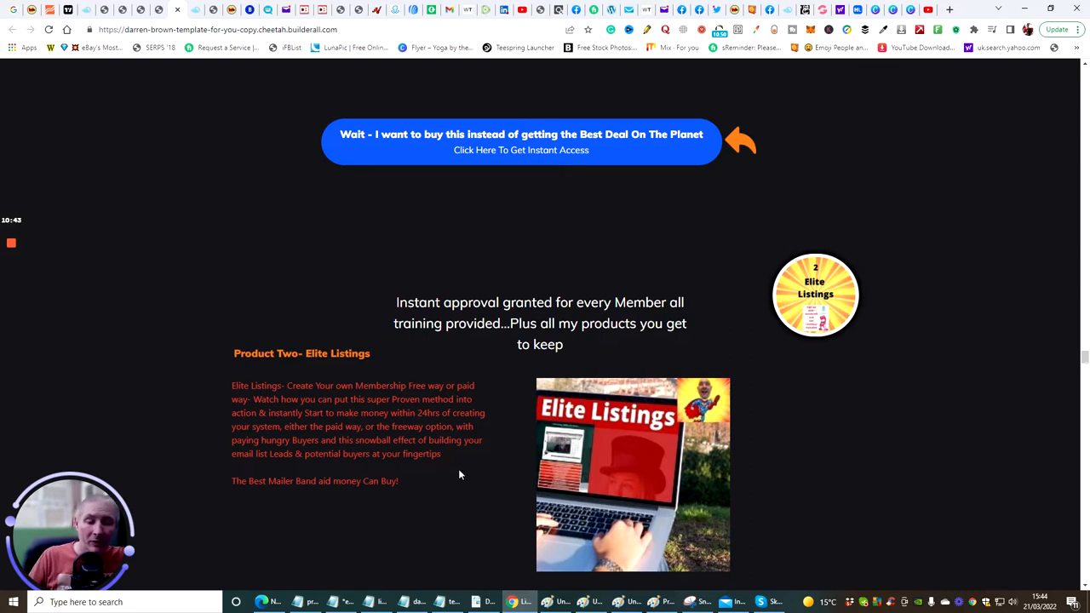
scroll(458, 459, down, 2)
scroll(453, 441, down, 2)
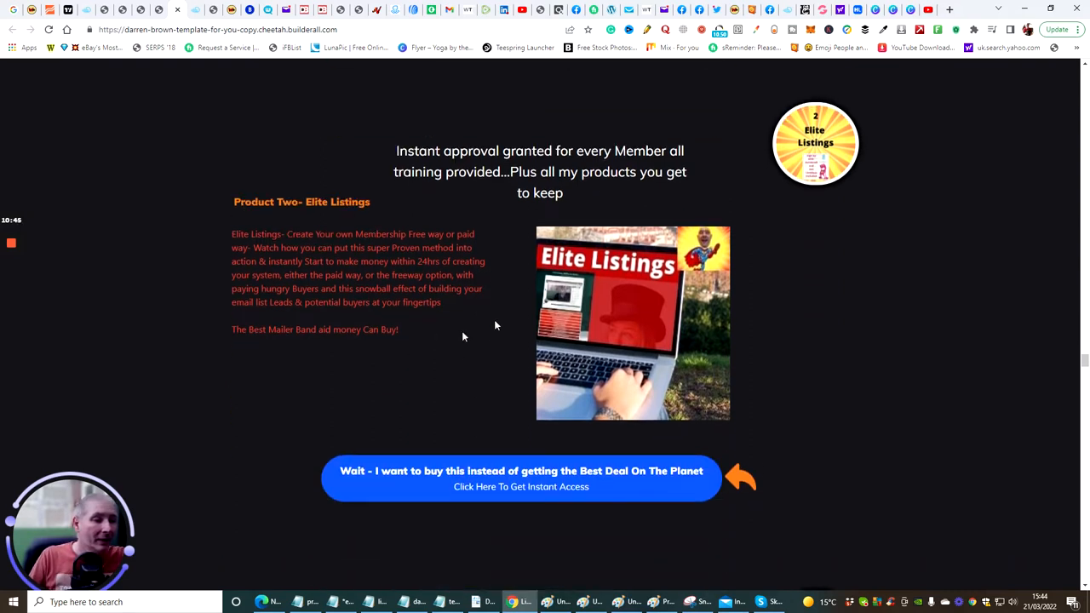
scroll(528, 256, down, 3)
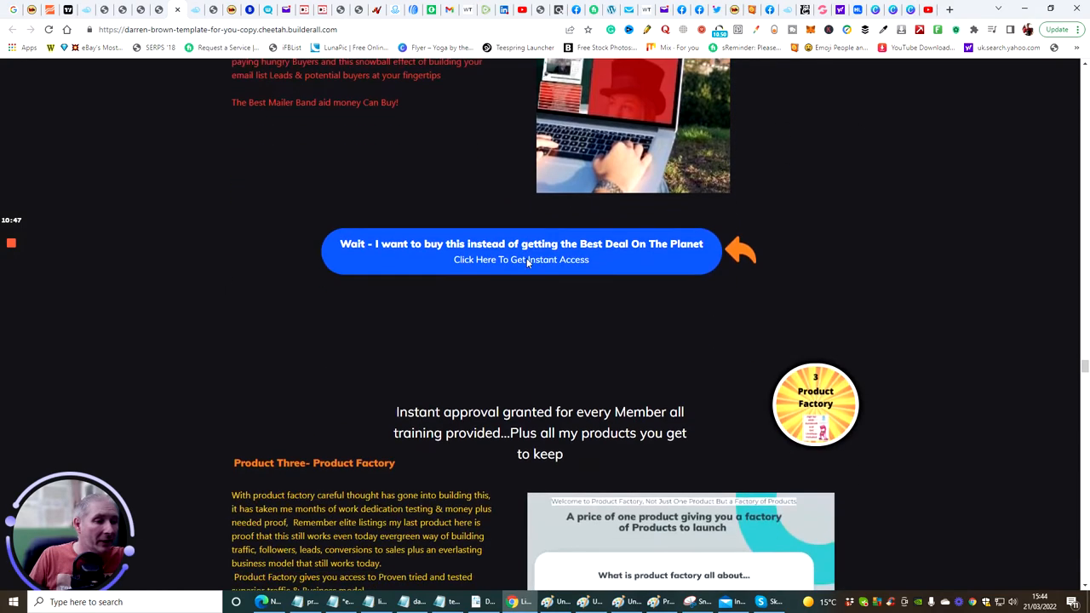
scroll(526, 258, down, 3)
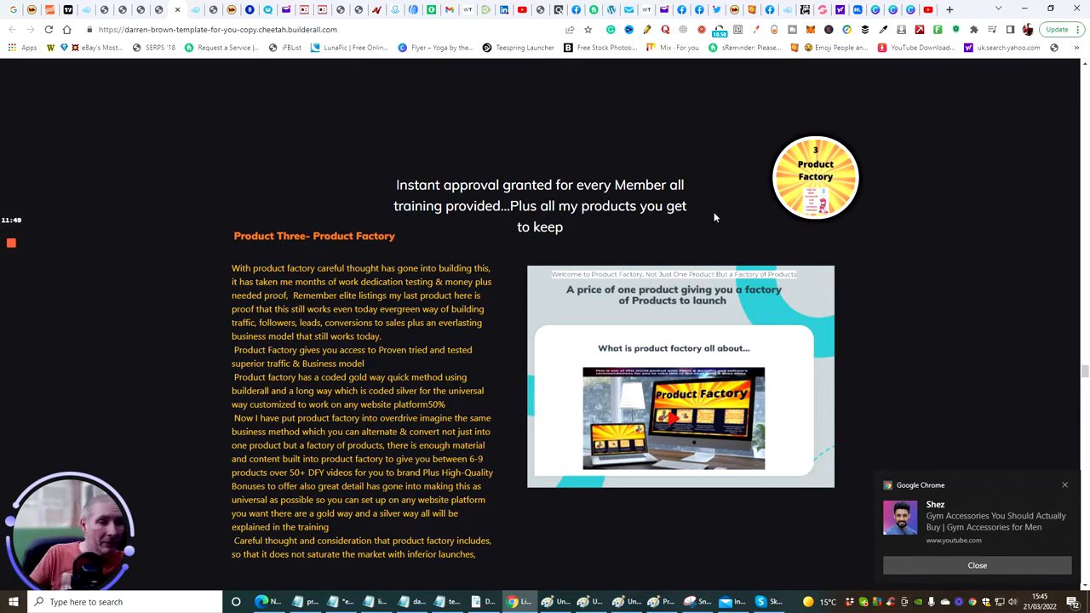
scroll(705, 236, down, 4)
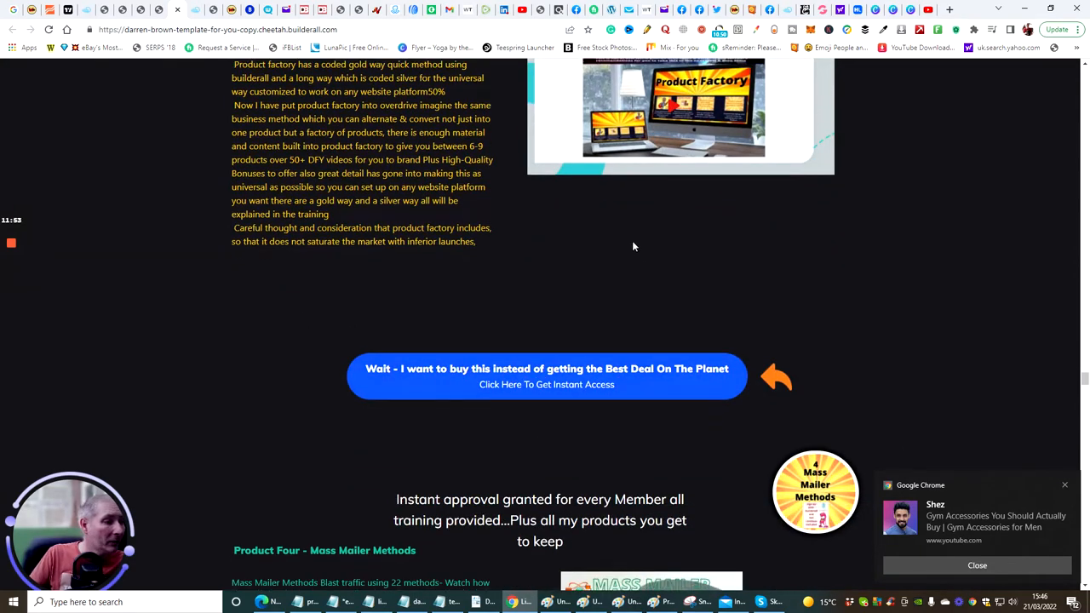
scroll(618, 287, down, 4)
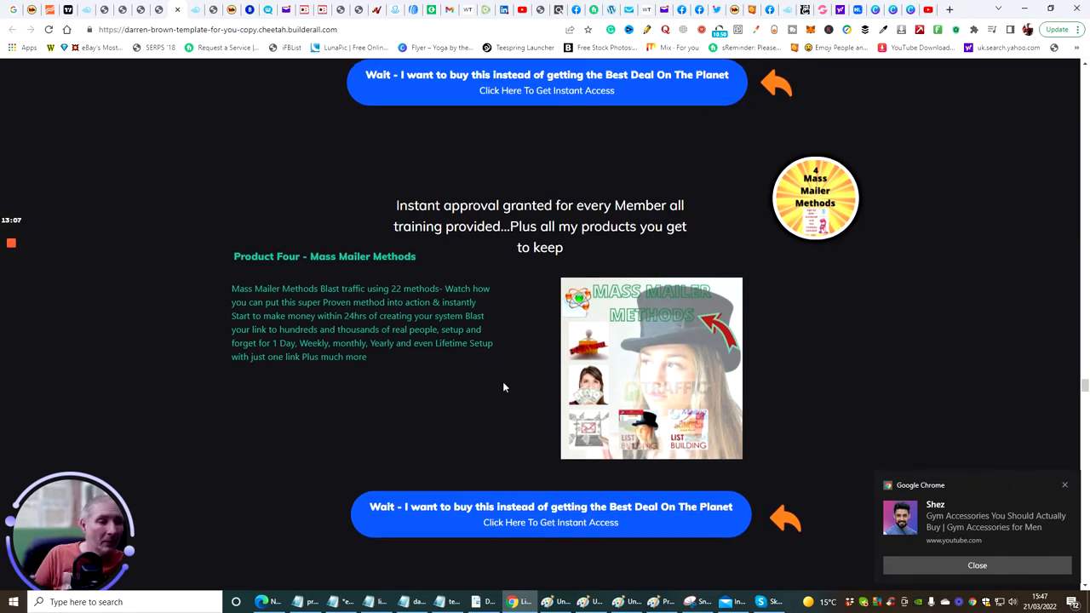
scroll(506, 408, down, 2)
scroll(502, 381, down, 2)
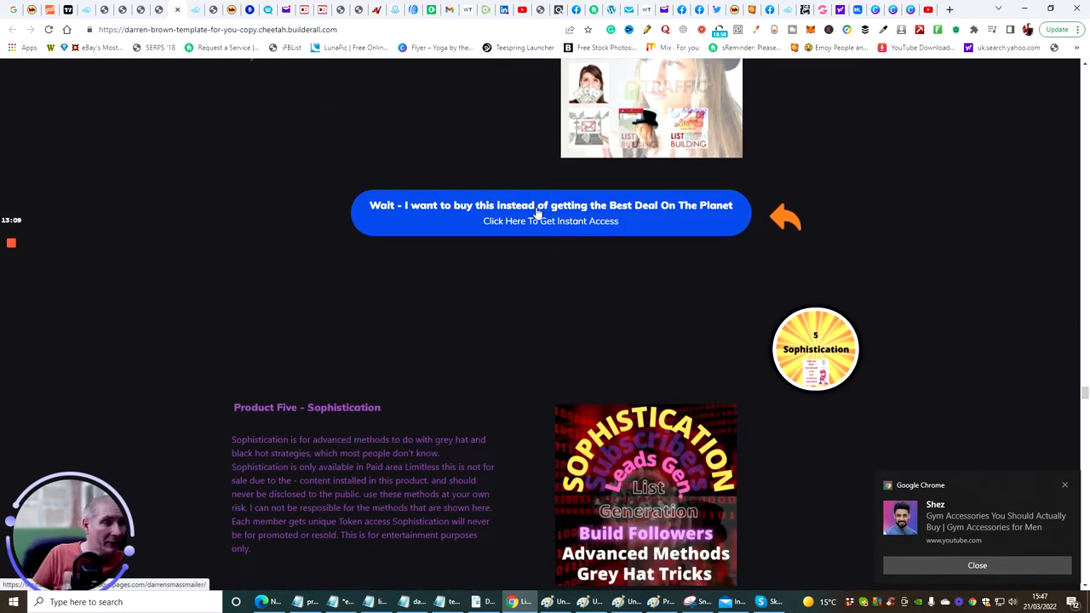
scroll(422, 217, down, 2)
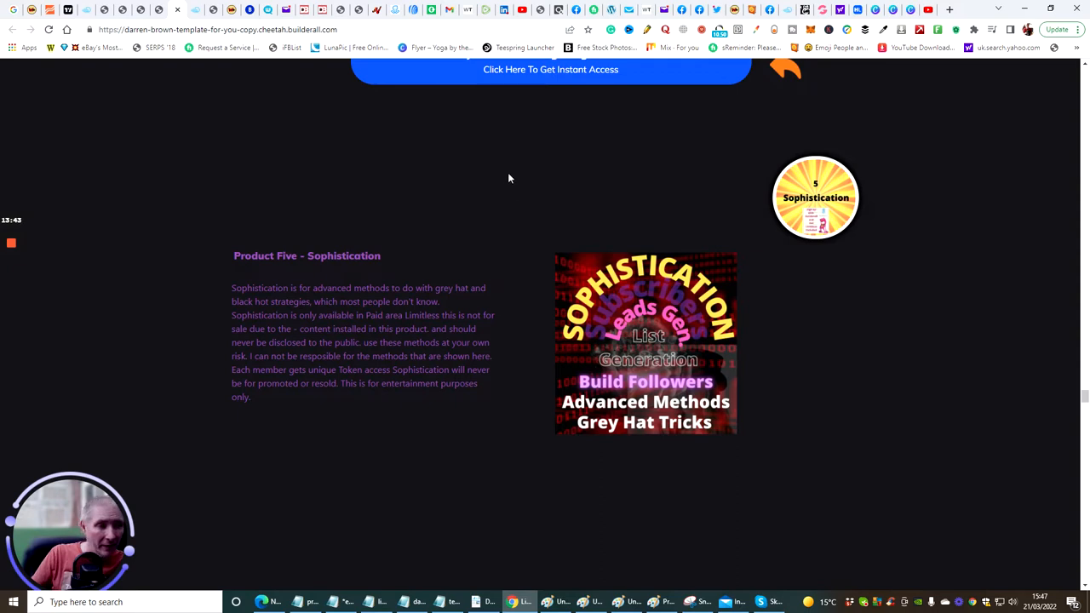
scroll(508, 178, down, 1)
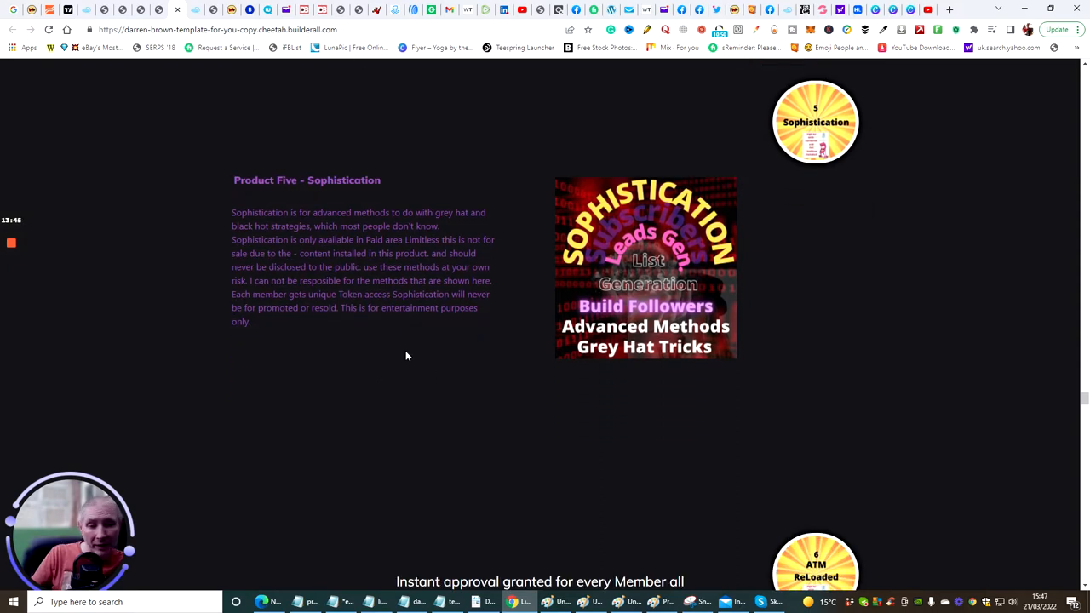
scroll(408, 340, down, 1)
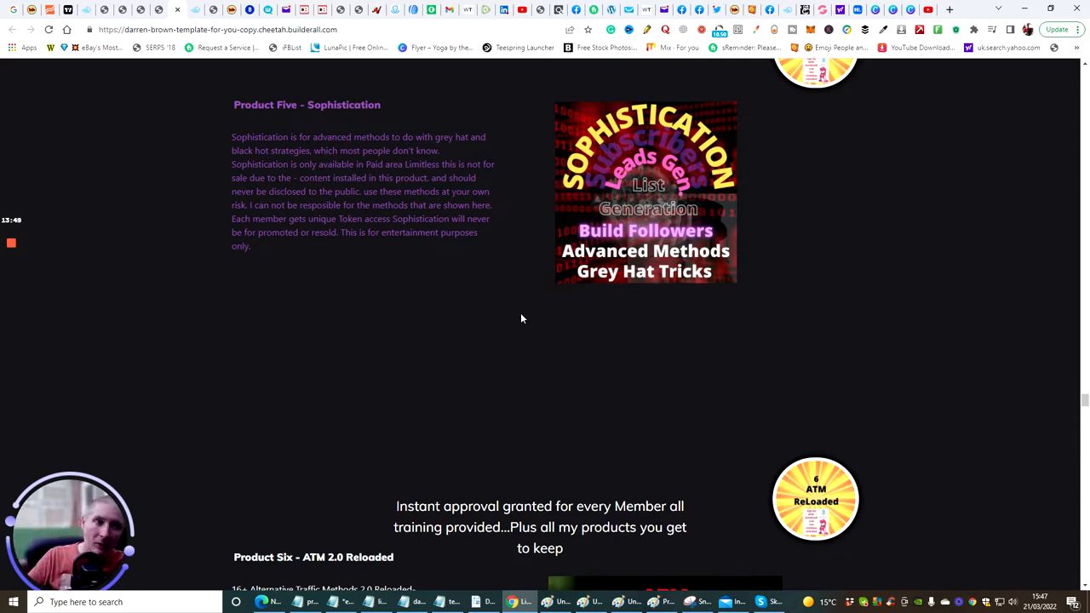
scroll(416, 336, down, 1)
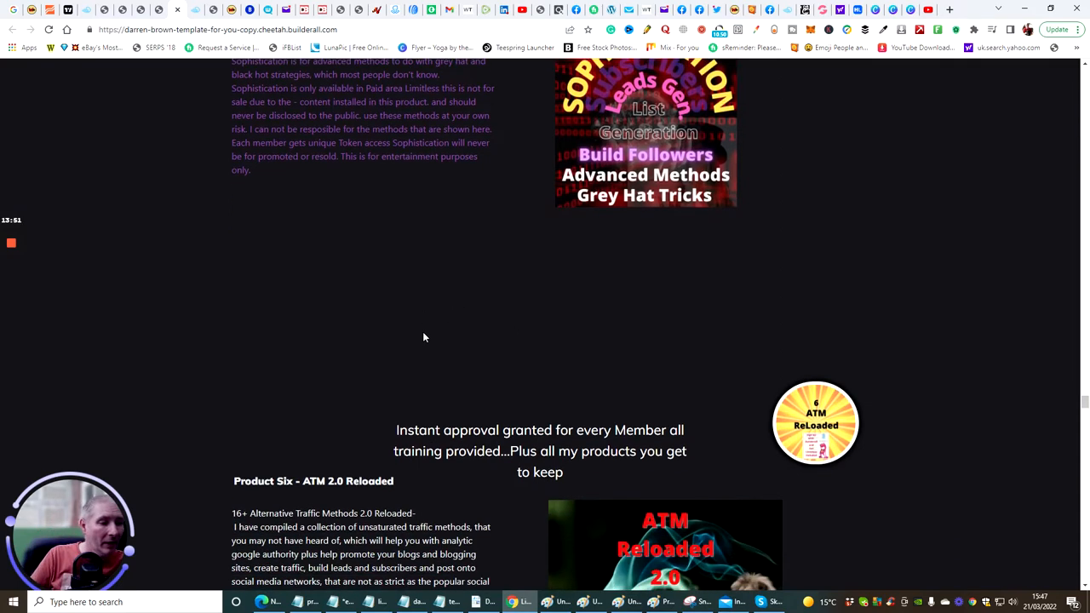
scroll(422, 331, down, 1)
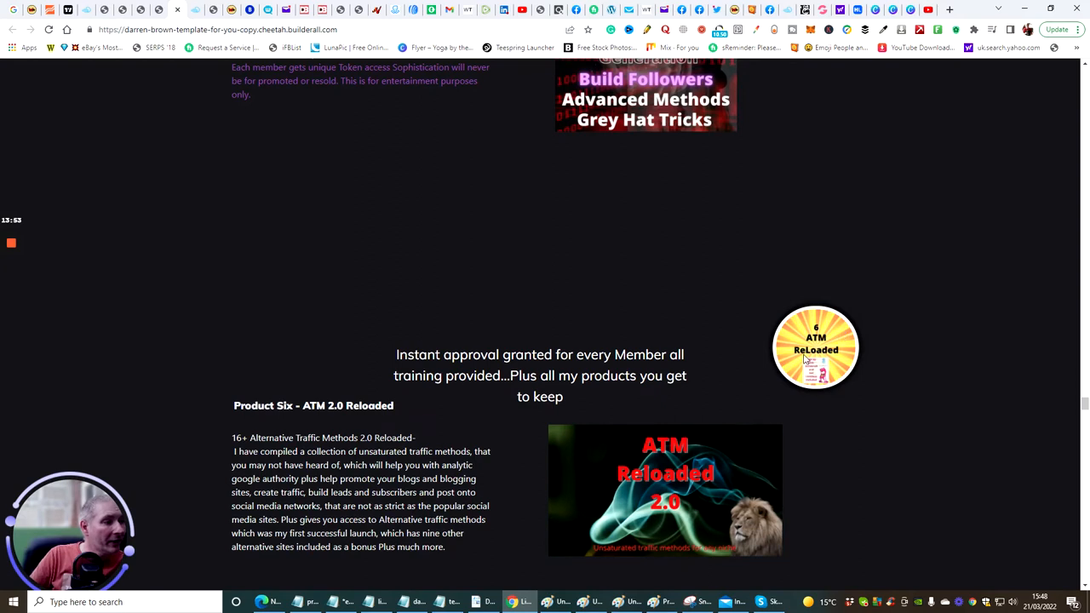
scroll(466, 261, down, 1)
scroll(441, 241, down, 2)
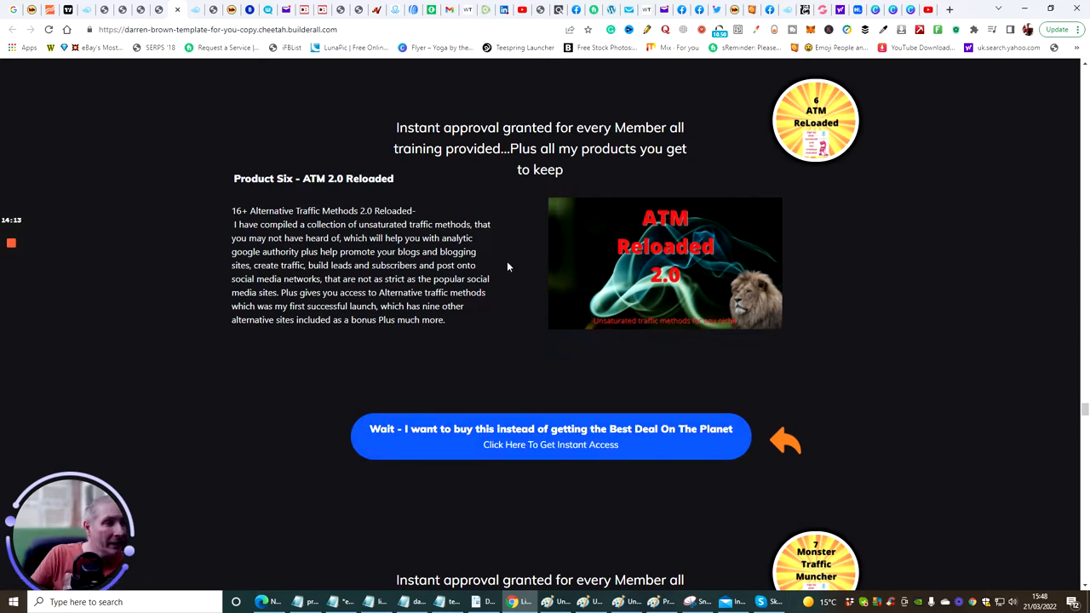
scroll(506, 261, down, 3)
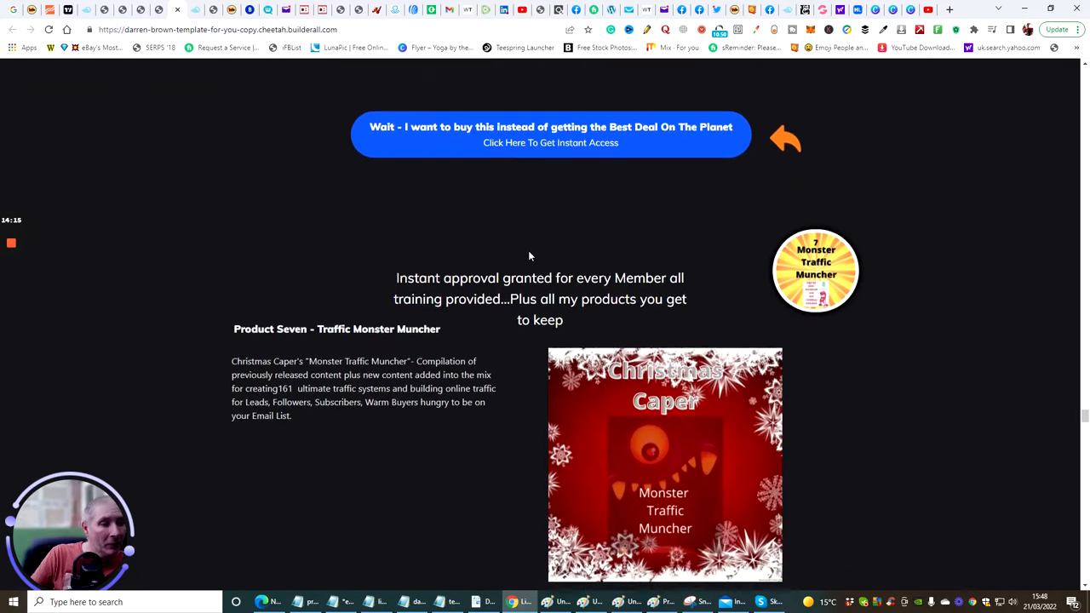
scroll(494, 235, down, 3)
scroll(493, 235, down, 3)
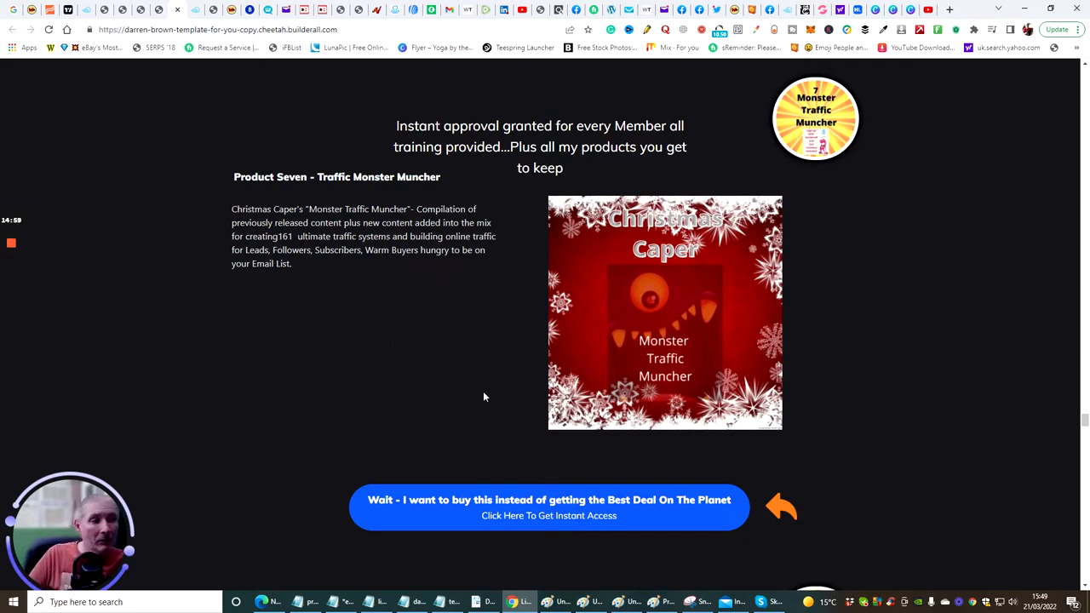
mouse_move(665, 313)
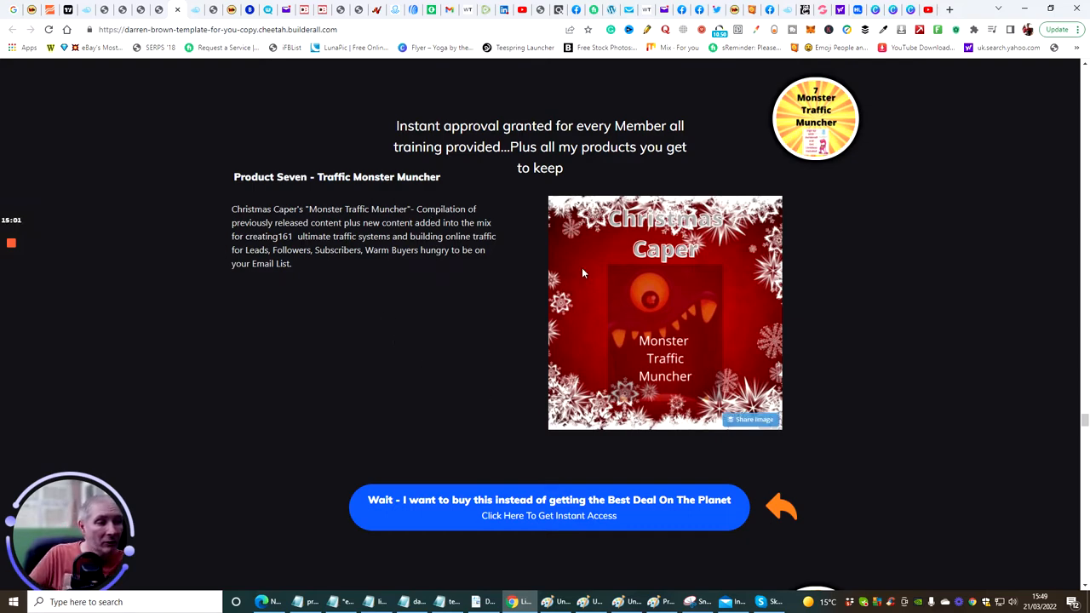
scroll(423, 264, down, 2)
scroll(423, 264, down, 2)
scroll(423, 264, down, 1)
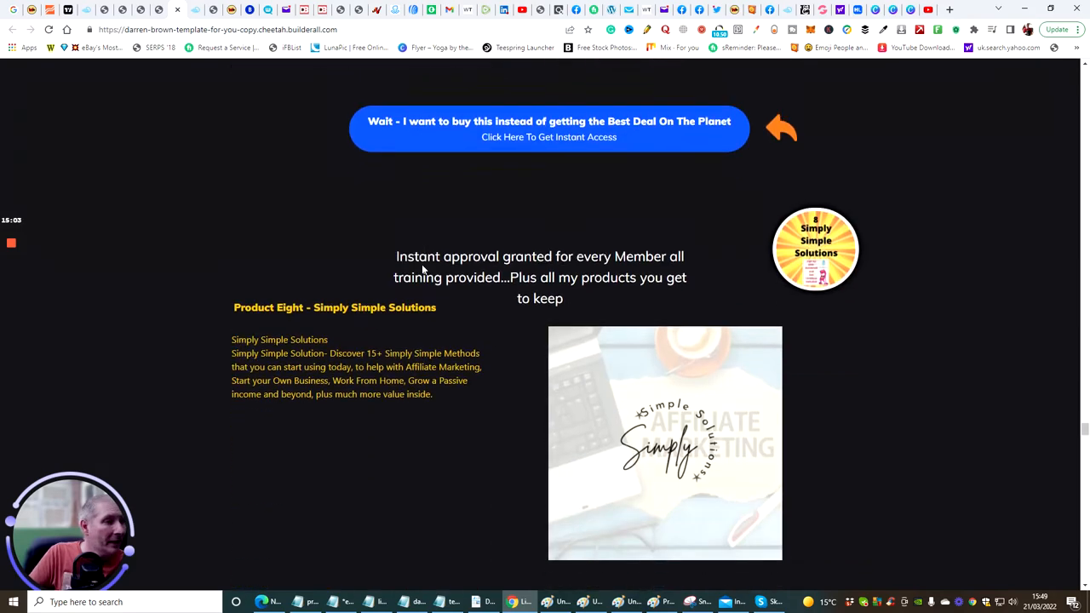
scroll(423, 264, down, 2)
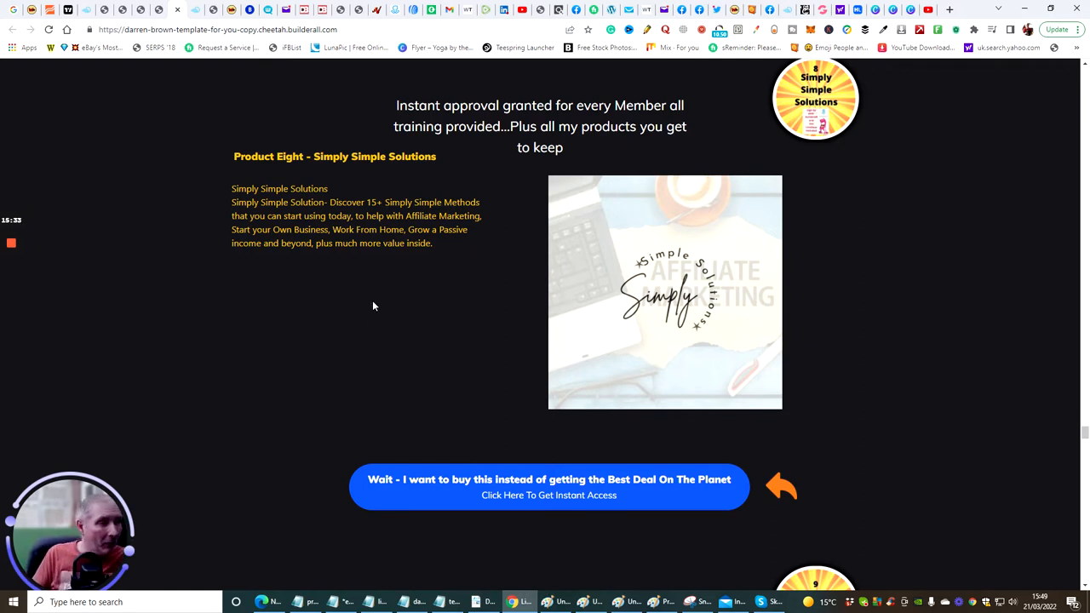
scroll(788, 213, up, 4)
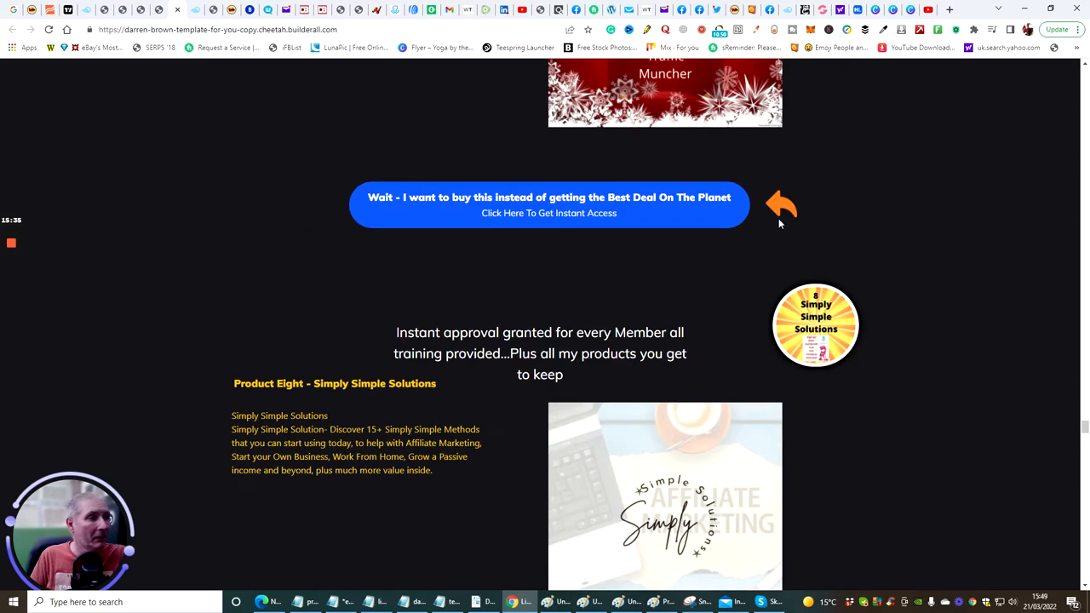
scroll(779, 218, up, 2)
scroll(604, 110, up, 2)
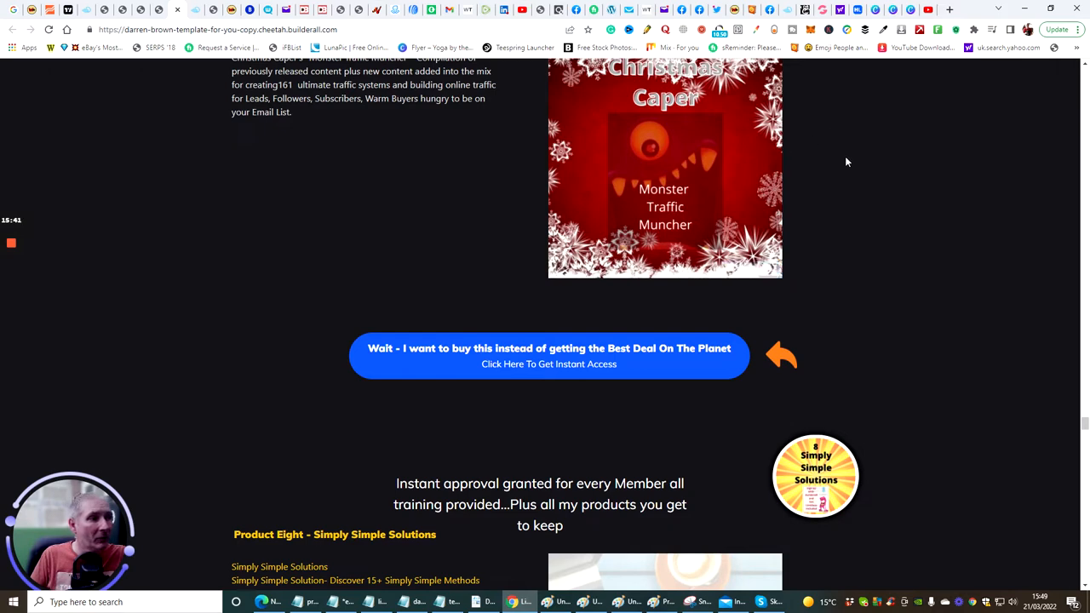
scroll(839, 204, down, 4)
scroll(839, 206, down, 3)
scroll(872, 161, down, 1)
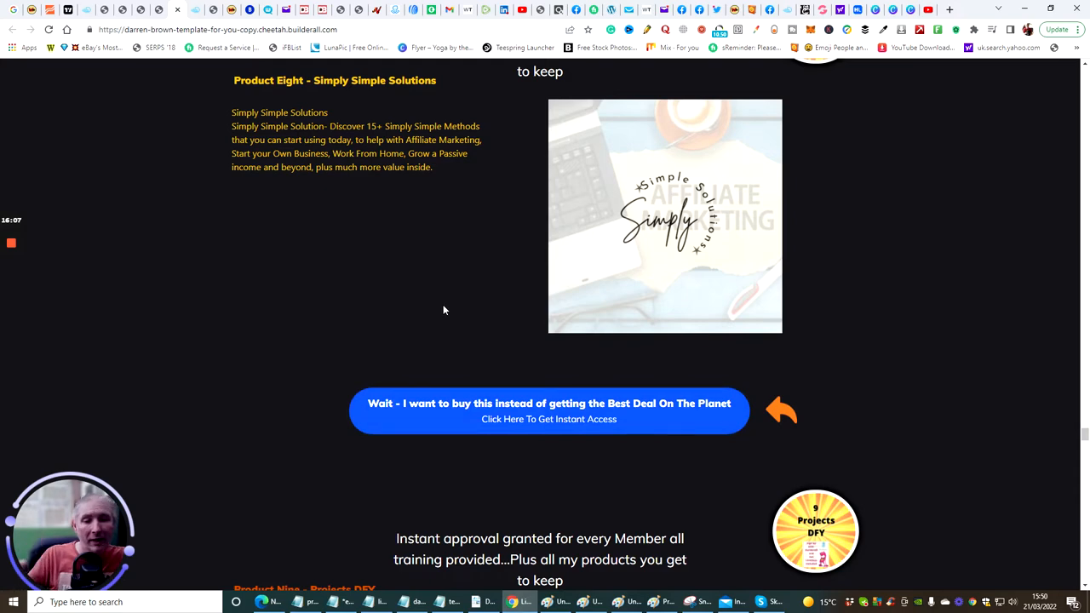
scroll(440, 208, down, 3)
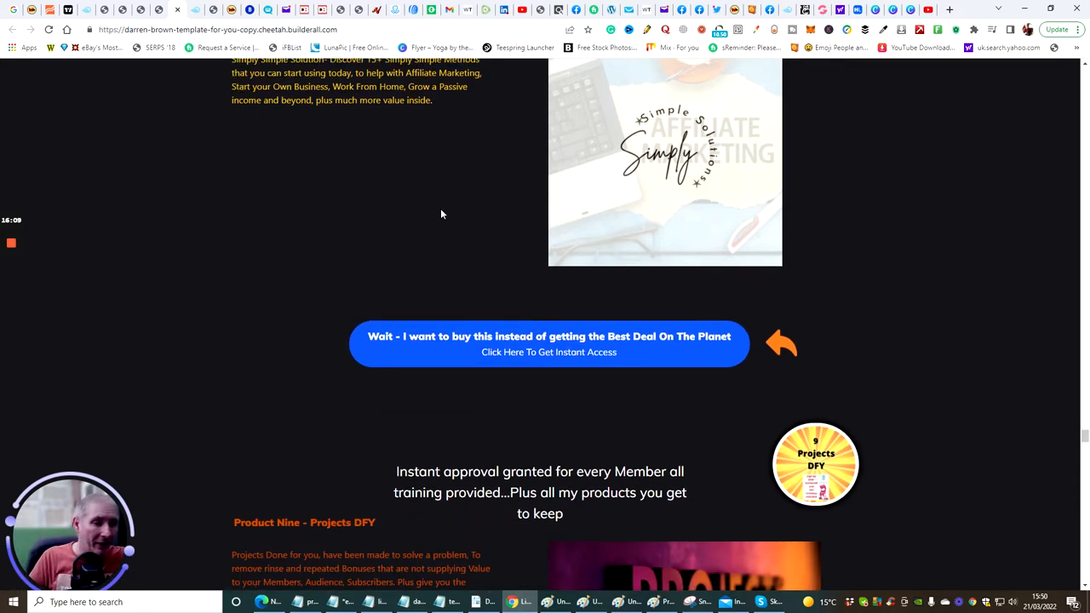
scroll(440, 208, down, 3)
scroll(440, 207, down, 1)
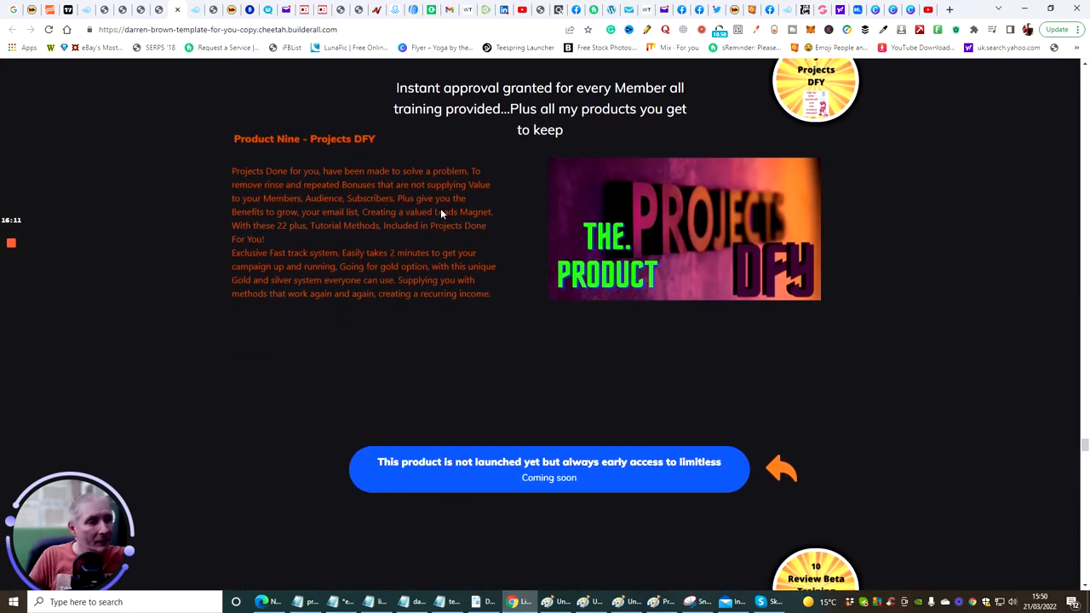
scroll(429, 216, up, 3)
scroll(429, 217, up, 1)
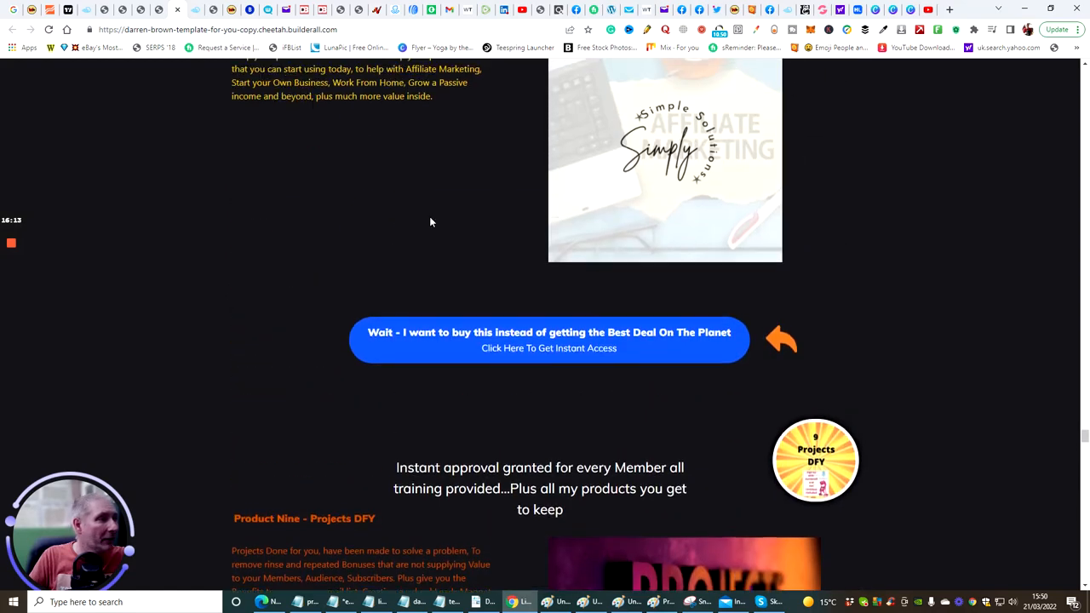
scroll(429, 216, up, 3)
scroll(429, 216, down, 4)
scroll(429, 217, down, 1)
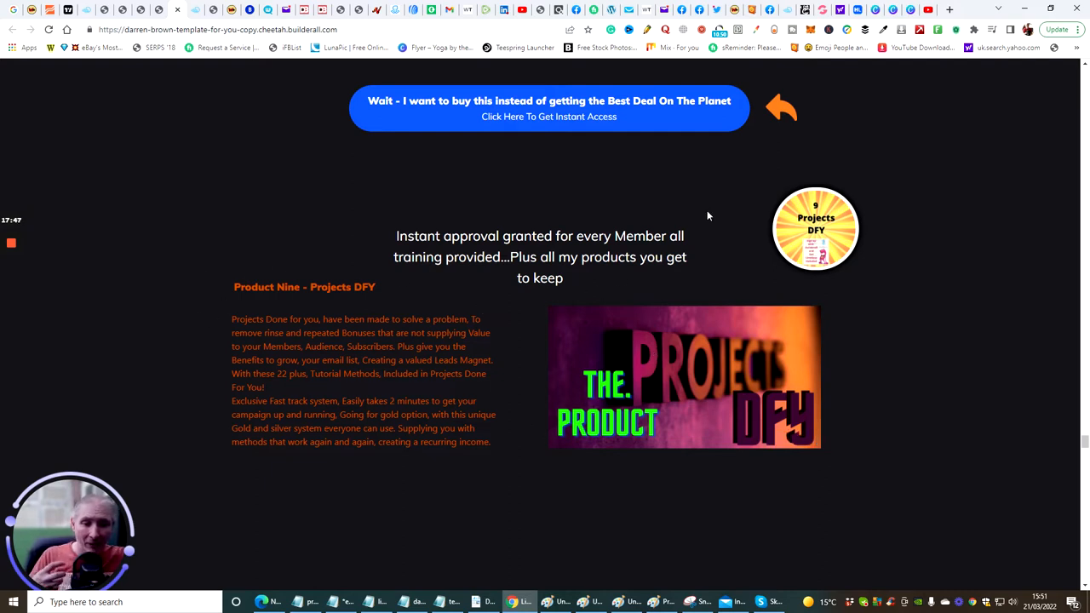
scroll(739, 151, down, 5)
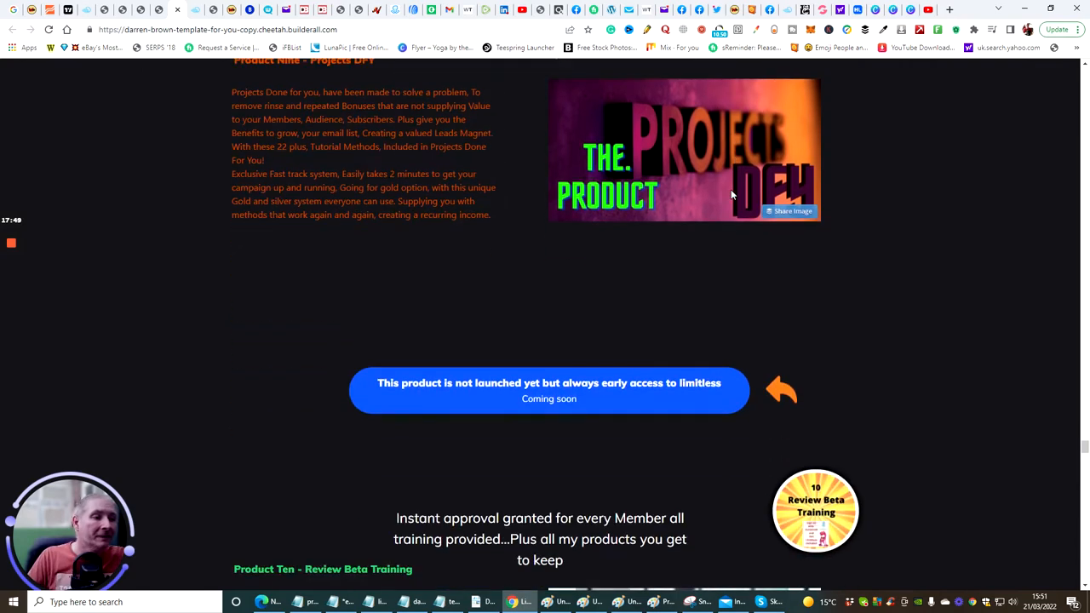
scroll(730, 189, down, 2)
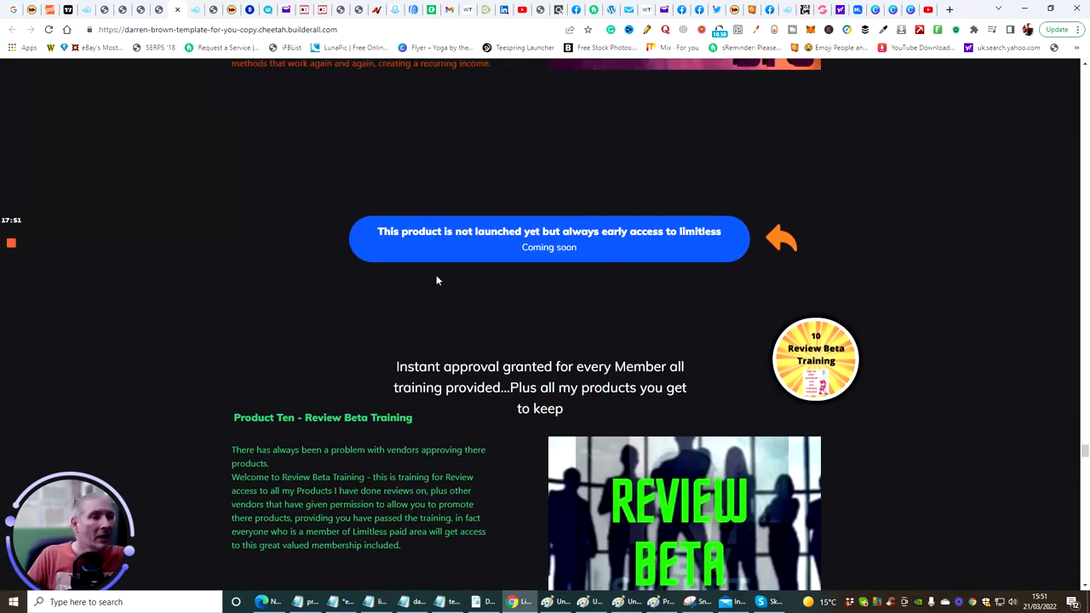
scroll(521, 272, down, 2)
scroll(521, 272, up, 1)
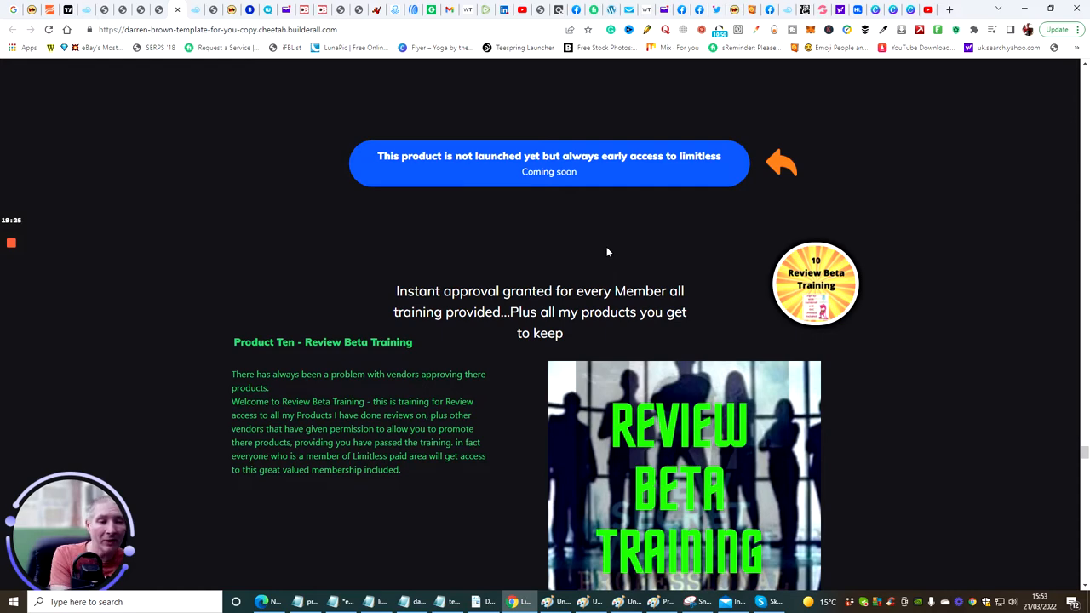
scroll(417, 266, down, 3)
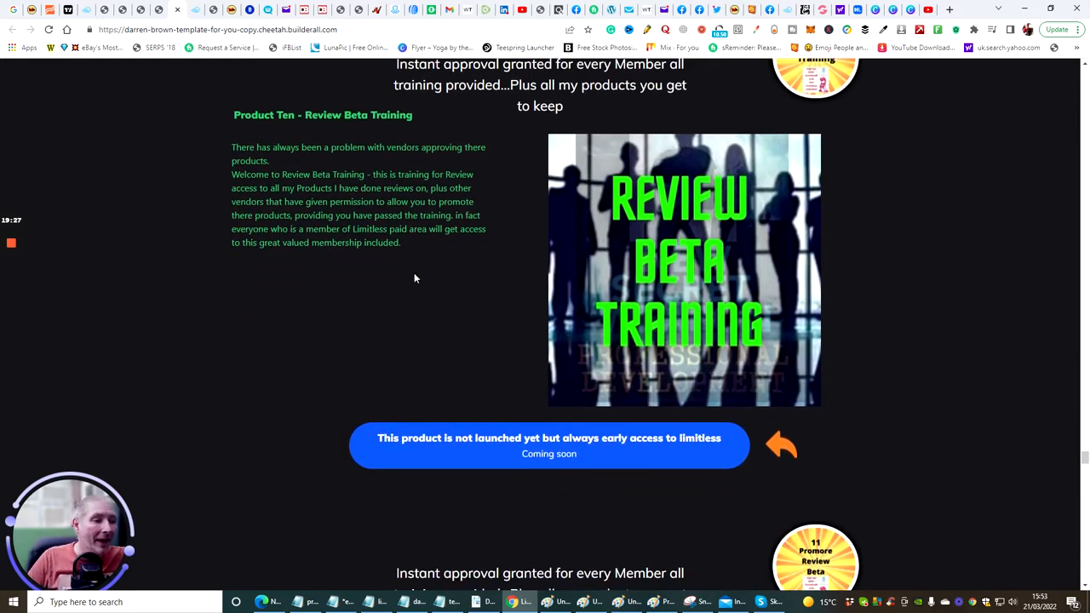
scroll(413, 273, down, 3)
scroll(414, 274, down, 3)
scroll(414, 275, down, 2)
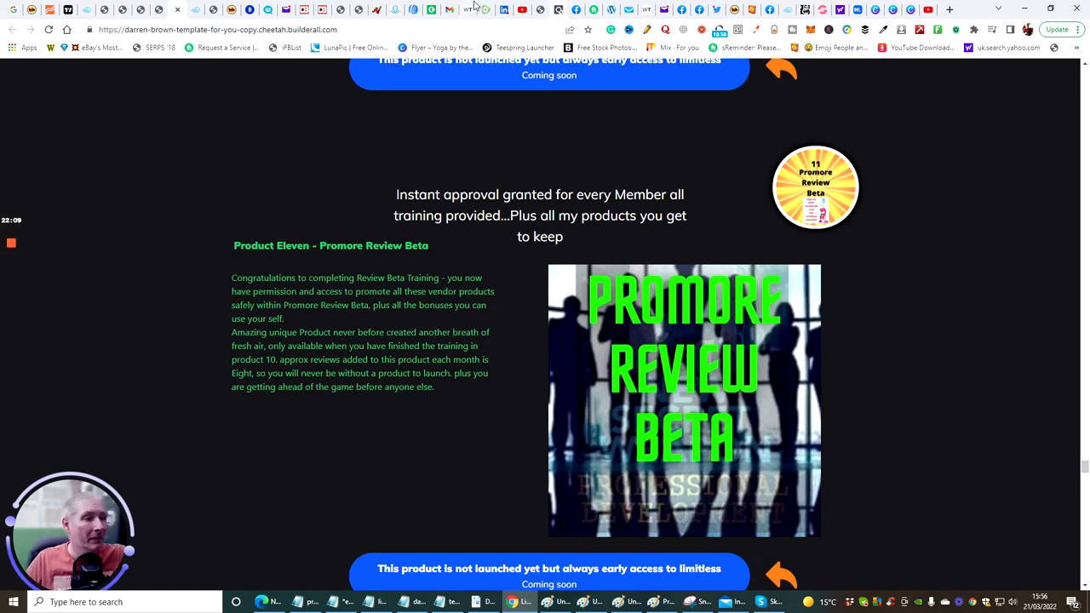
scroll(437, 228, down, 5)
scroll(437, 227, down, 3)
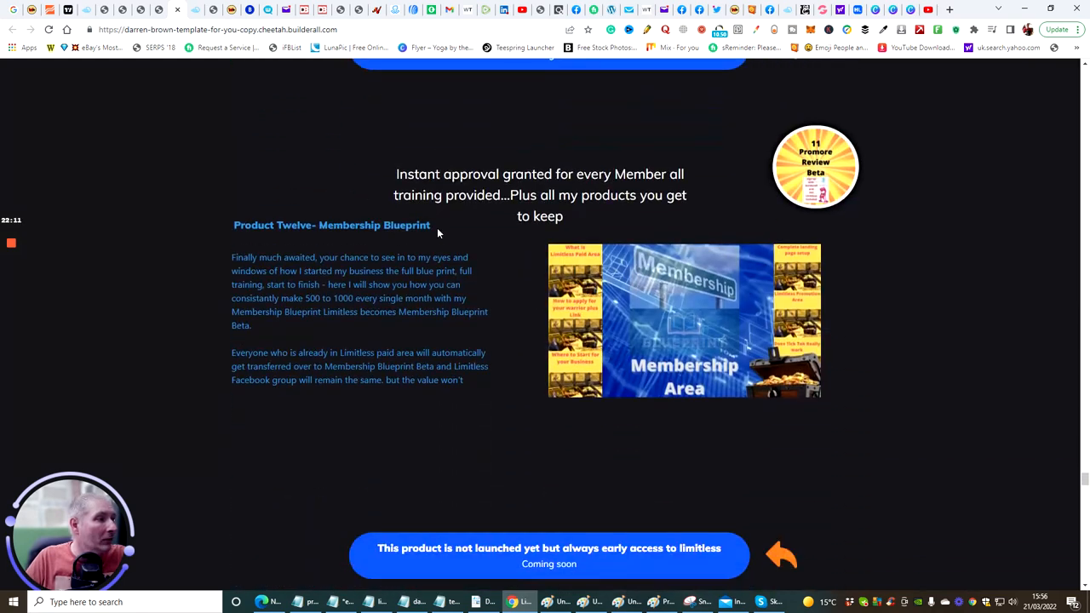
scroll(437, 227, down, 1)
scroll(437, 227, down, 3)
scroll(437, 227, up, 3)
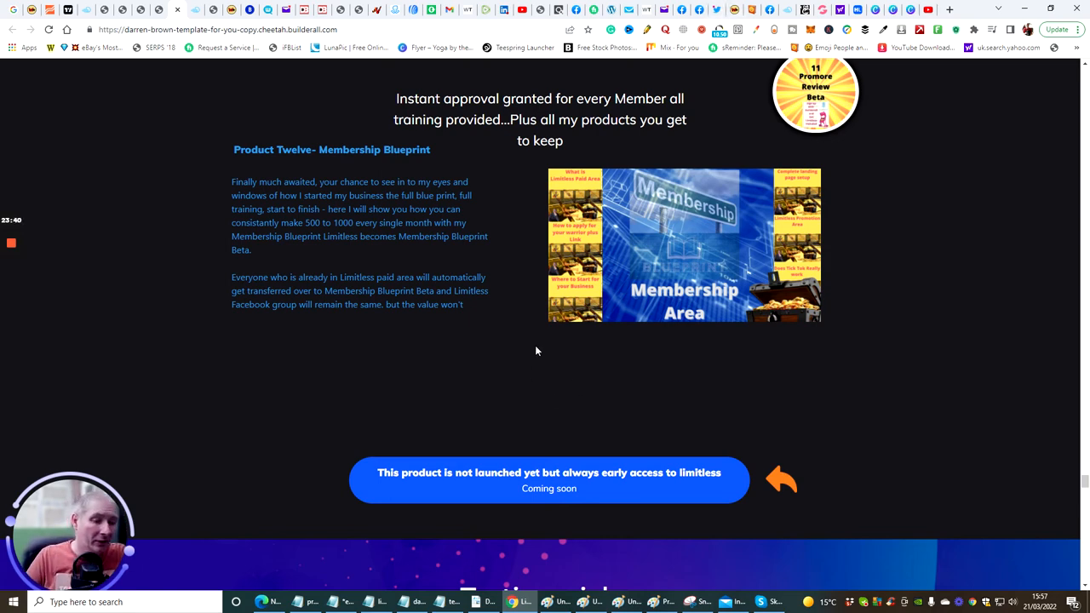
scroll(545, 348, down, 5)
scroll(546, 348, down, 5)
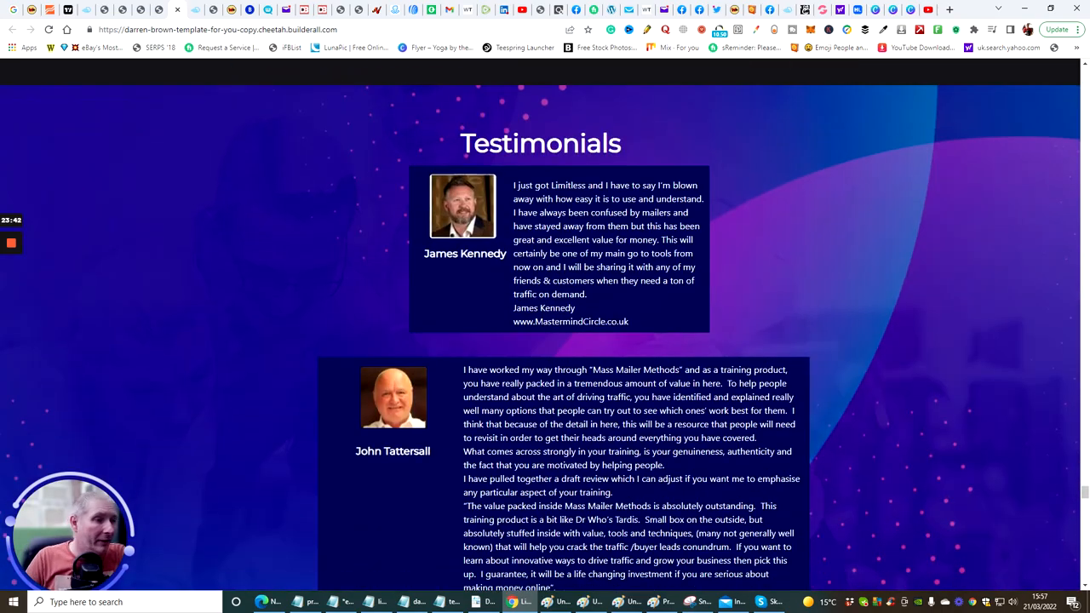
scroll(546, 347, down, 5)
scroll(546, 347, down, 4)
scroll(546, 347, down, 4)
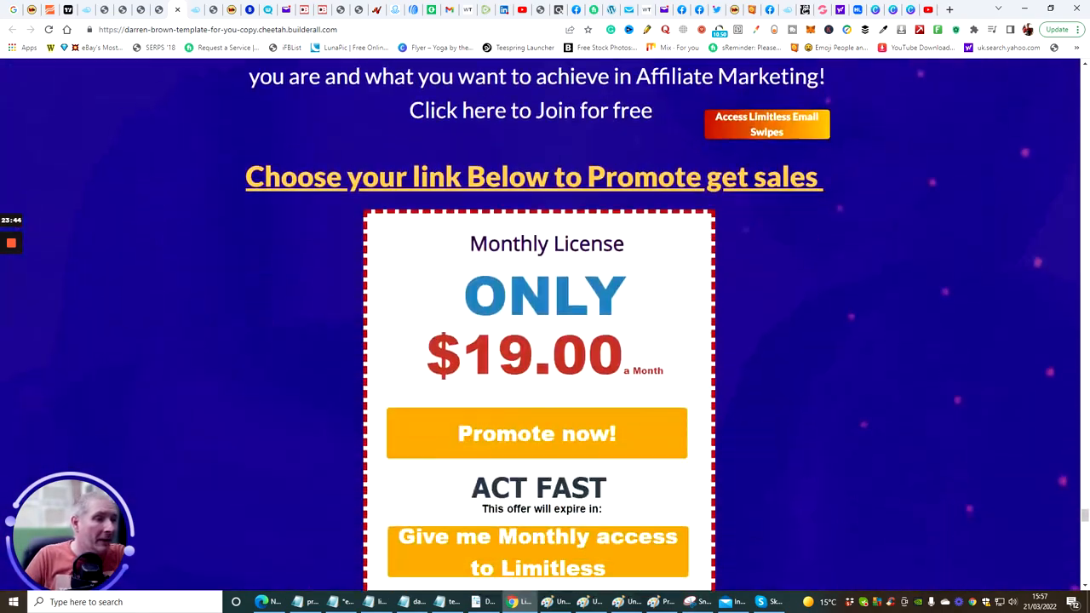
scroll(546, 347, down, 3)
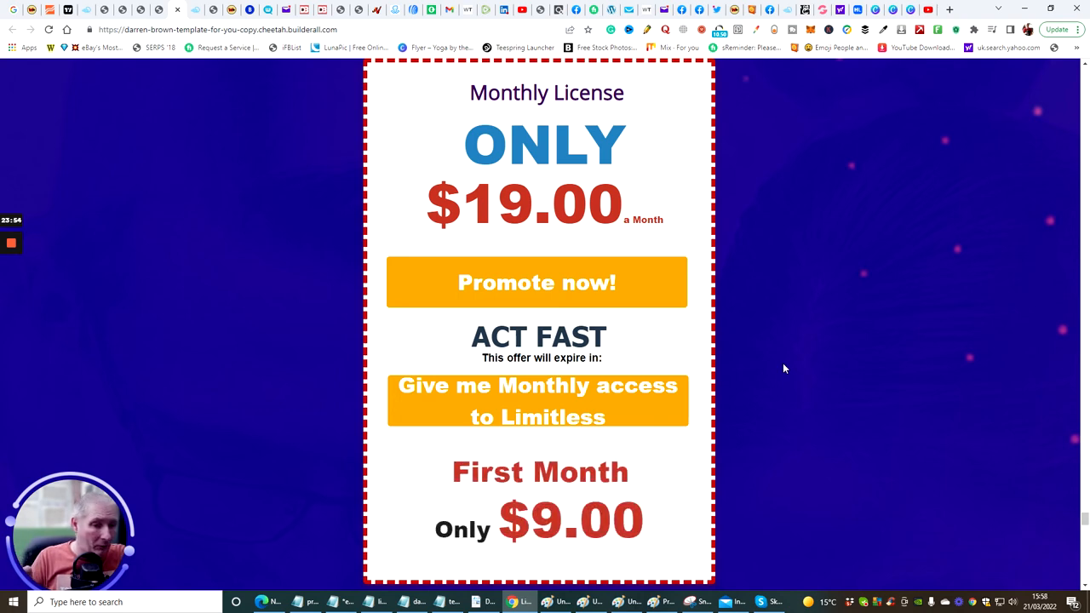
scroll(782, 363, down, 2)
scroll(788, 342, down, 2)
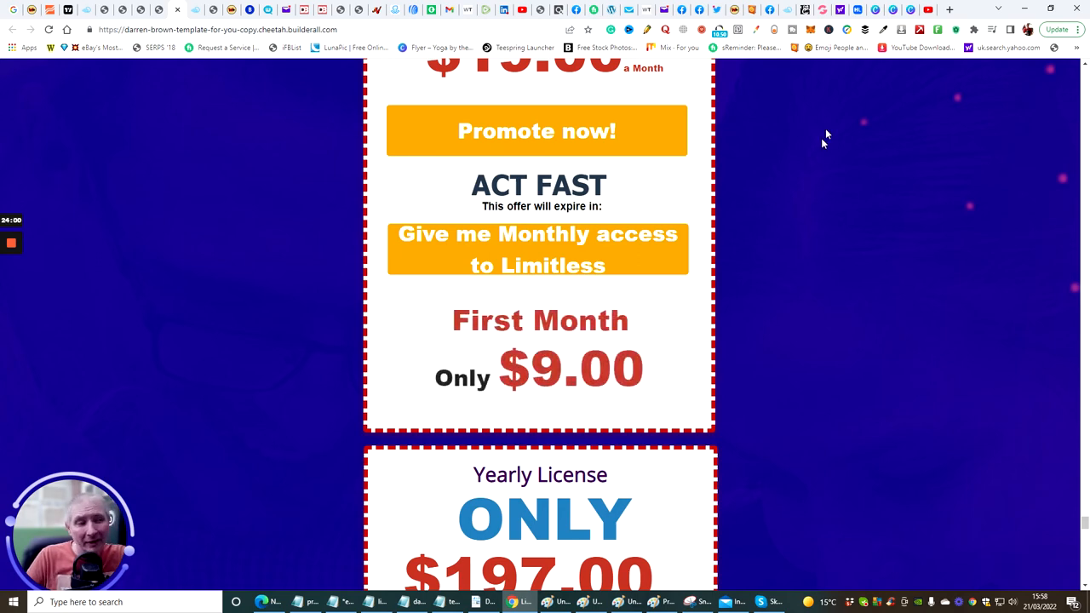
scroll(824, 128, down, 3)
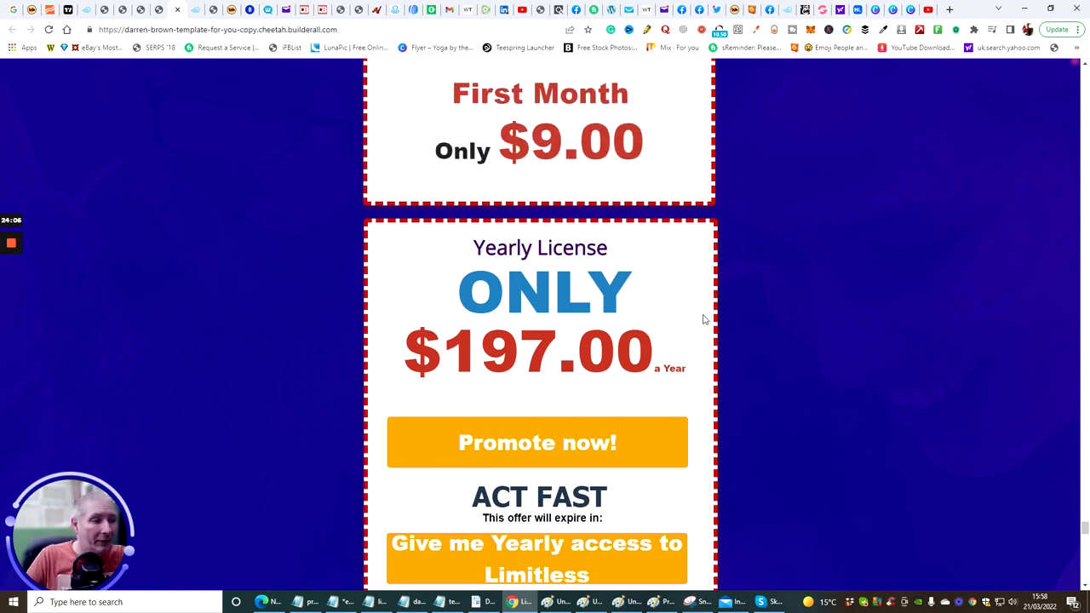
scroll(690, 339, down, 4)
scroll(689, 339, down, 2)
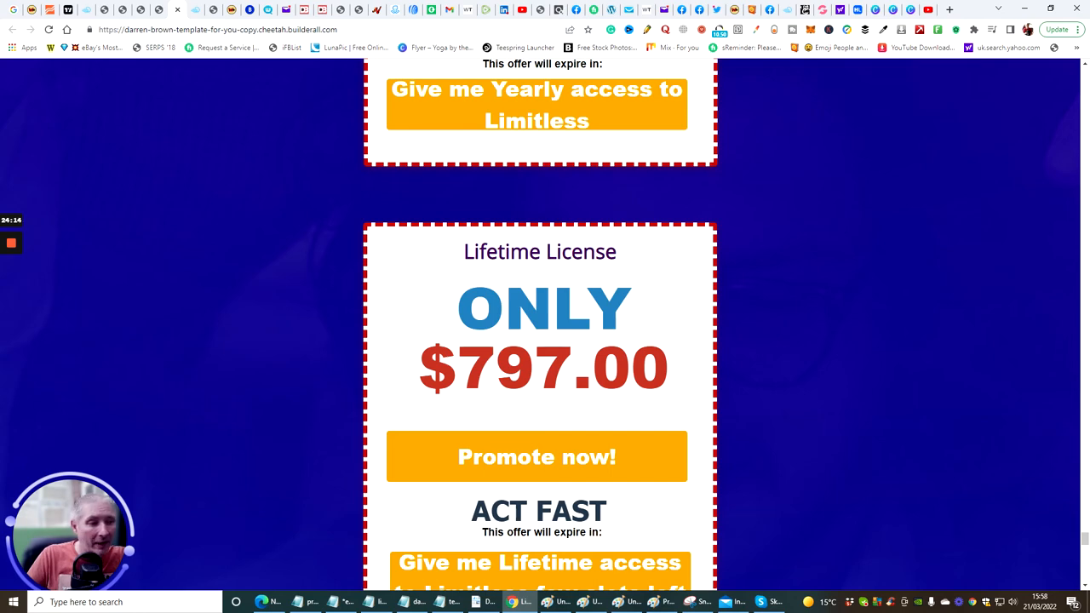
scroll(545, 340, down, 3)
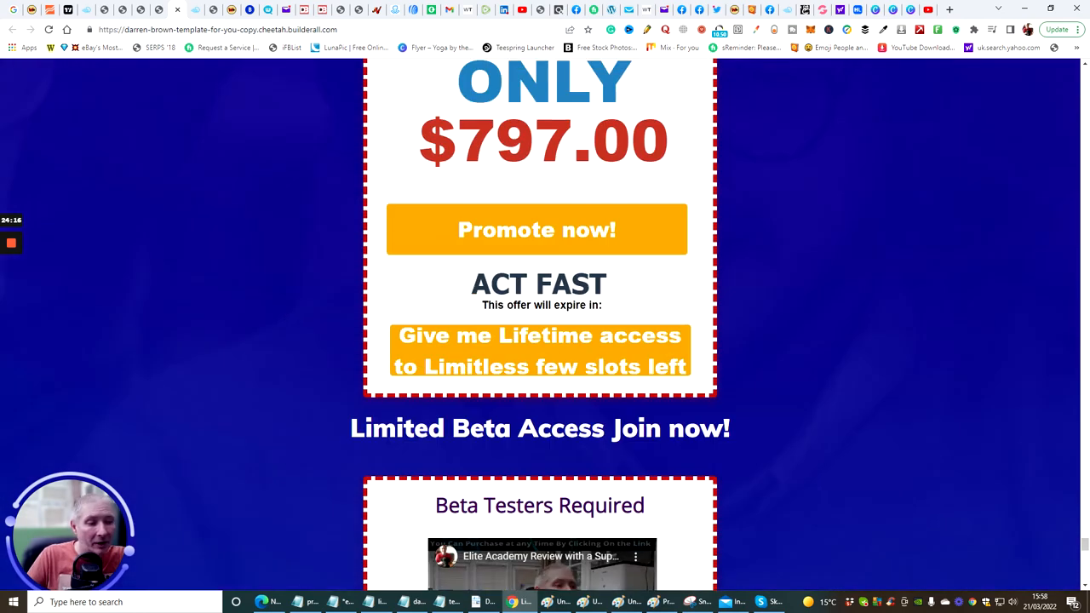
scroll(545, 340, down, 3)
scroll(546, 457, down, 2)
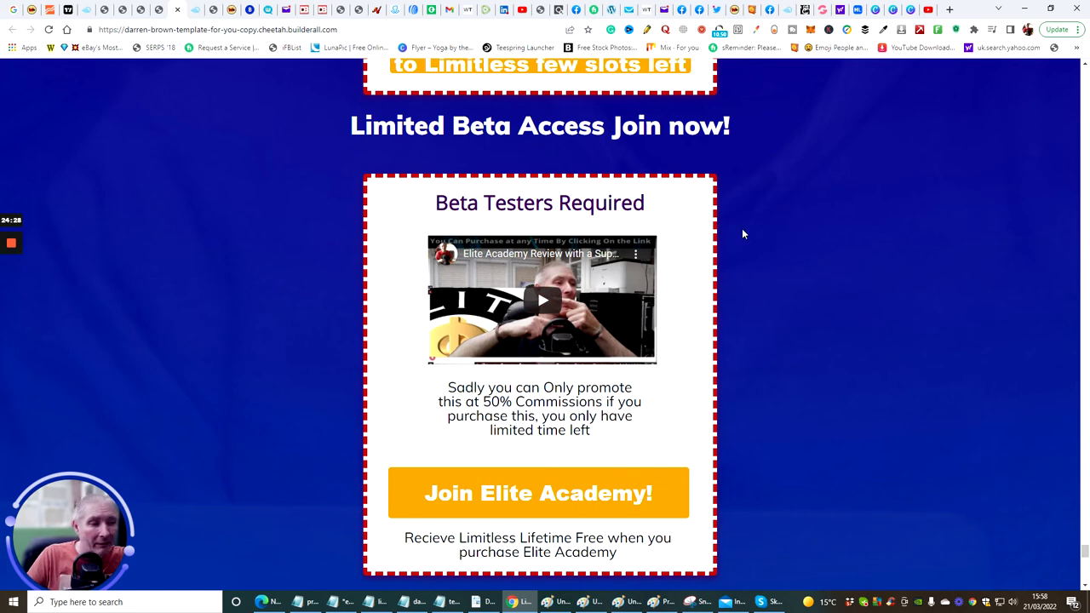
scroll(741, 228, down, 5)
scroll(741, 228, down, 3)
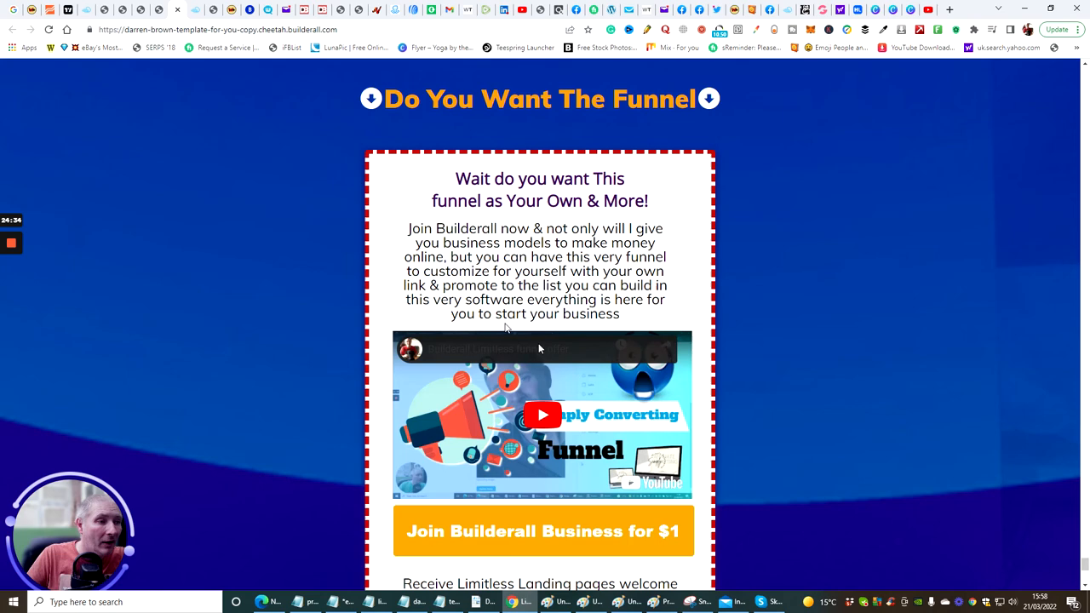
mouse_move(542, 349)
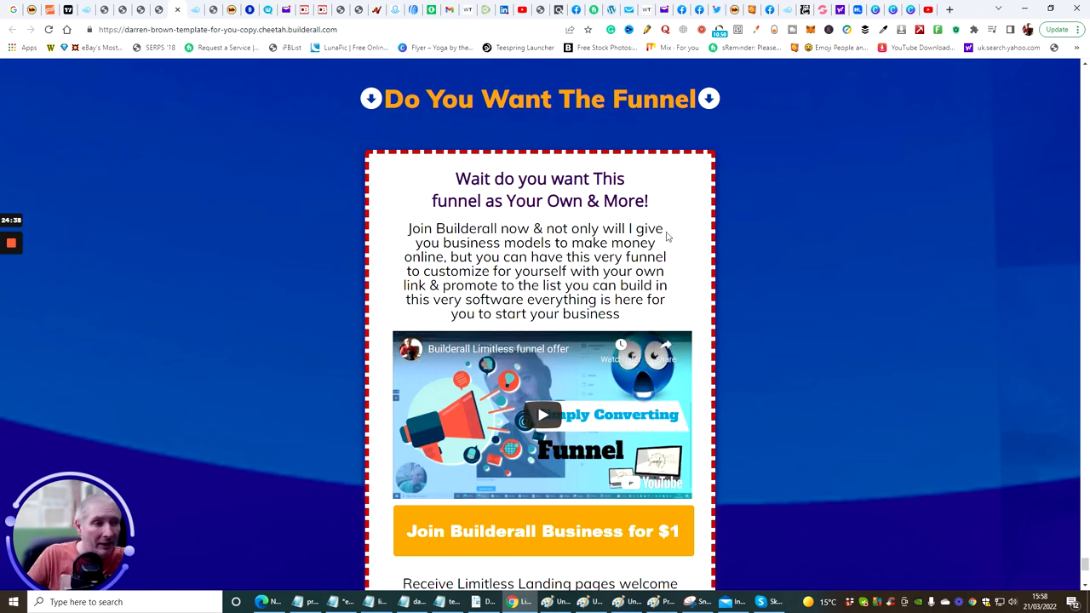
scroll(718, 243, down, 3)
scroll(718, 255, up, 3)
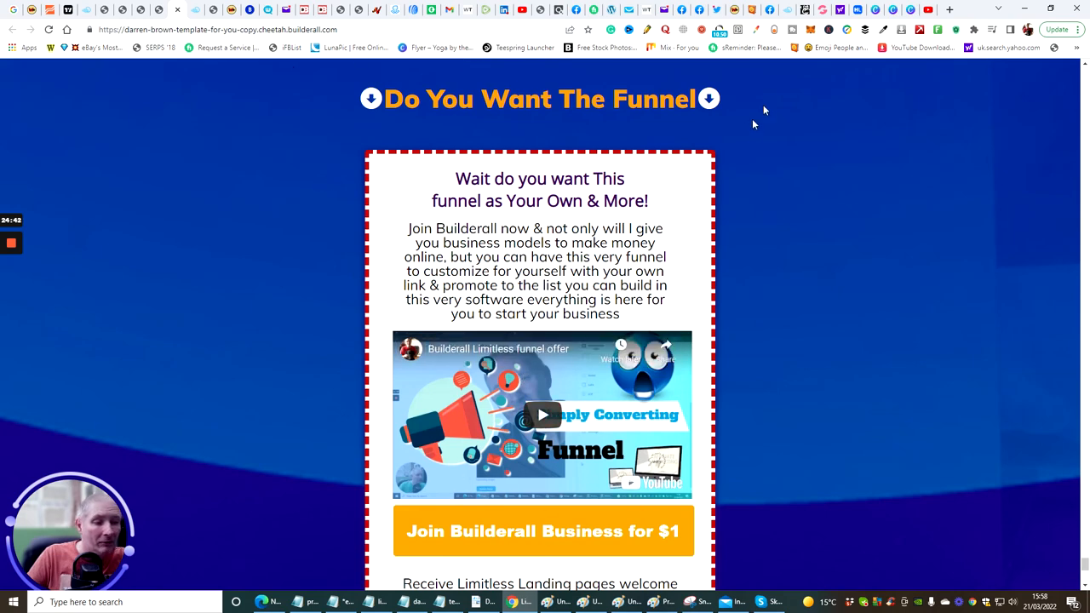
scroll(765, 126, down, 3)
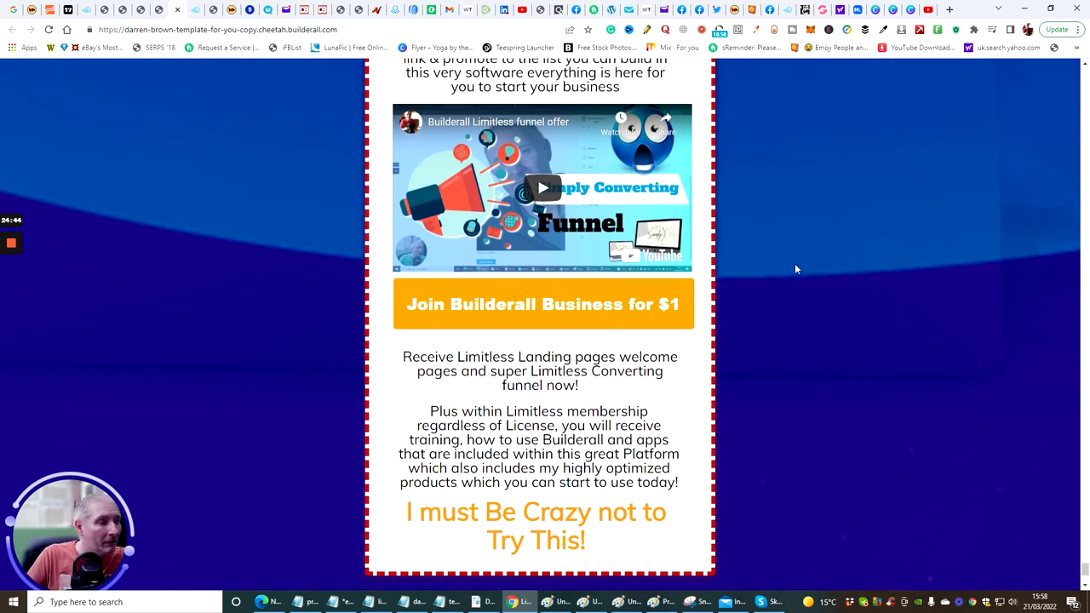
scroll(734, 204, down, 3)
scroll(720, 237, up, 2)
scroll(719, 237, up, 5)
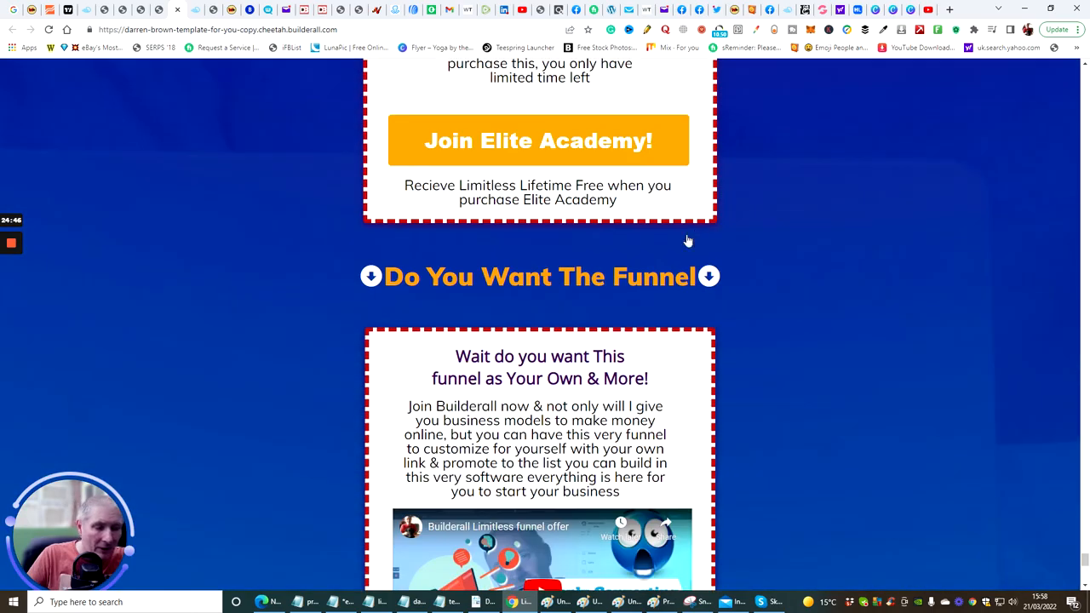
scroll(692, 232, up, 5)
scroll(693, 233, up, 5)
scroll(693, 233, up, 5)
scroll(692, 232, up, 5)
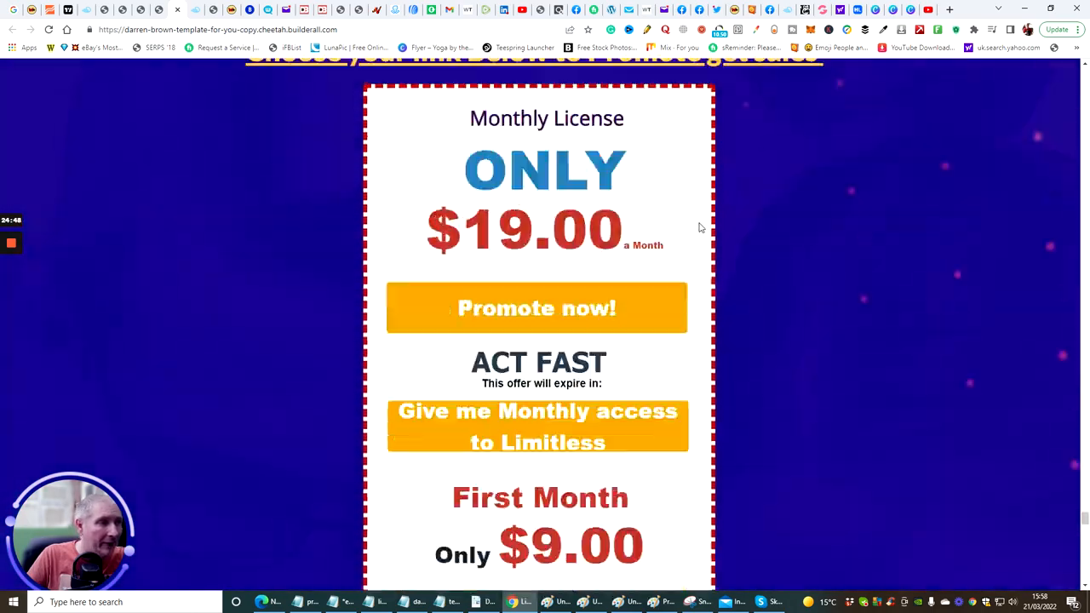
scroll(696, 228, up, 5)
scroll(698, 221, up, 8)
scroll(698, 222, up, 6)
scroll(713, 213, up, 5)
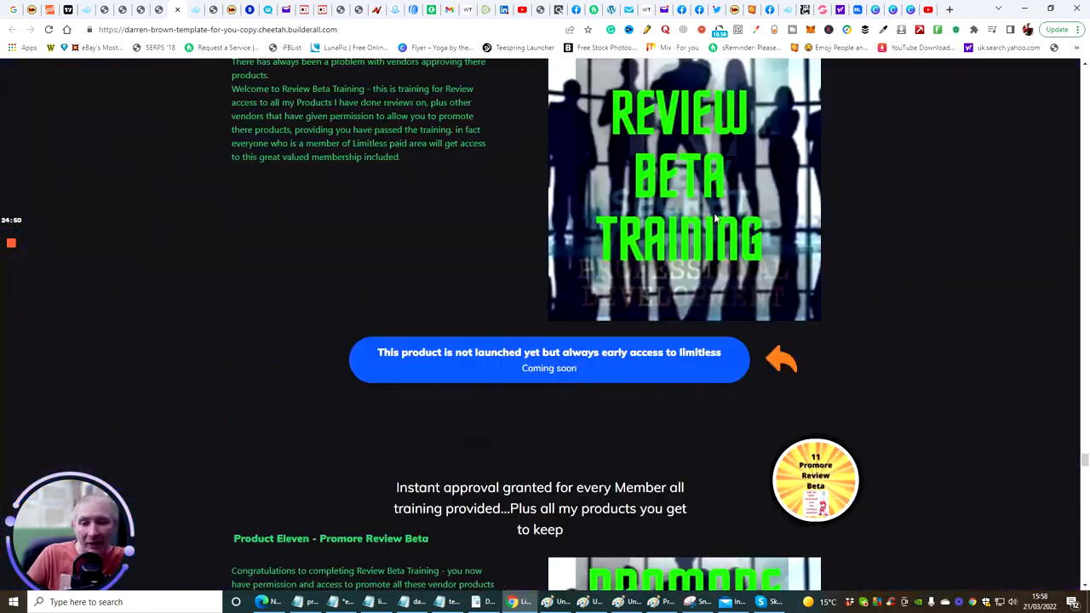
scroll(713, 213, up, 4)
scroll(713, 213, up, 5)
scroll(713, 213, up, 5)
scroll(714, 213, up, 5)
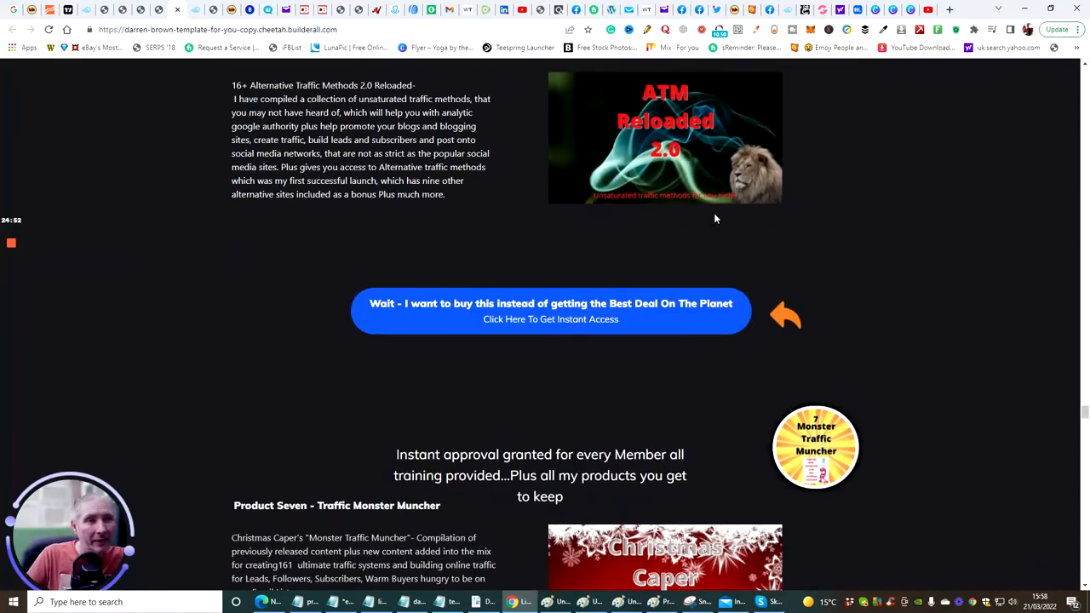
scroll(714, 213, up, 5)
scroll(715, 218, up, 5)
scroll(715, 219, up, 5)
scroll(715, 219, up, 5)
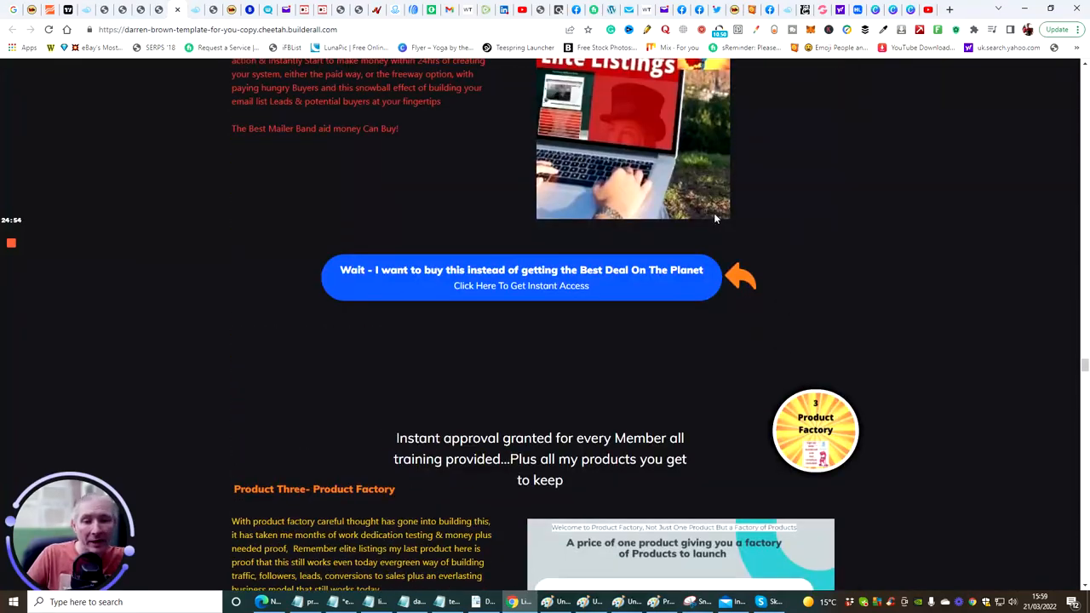
scroll(715, 219, up, 5)
scroll(715, 219, up, 5)
scroll(716, 219, up, 5)
scroll(715, 219, up, 5)
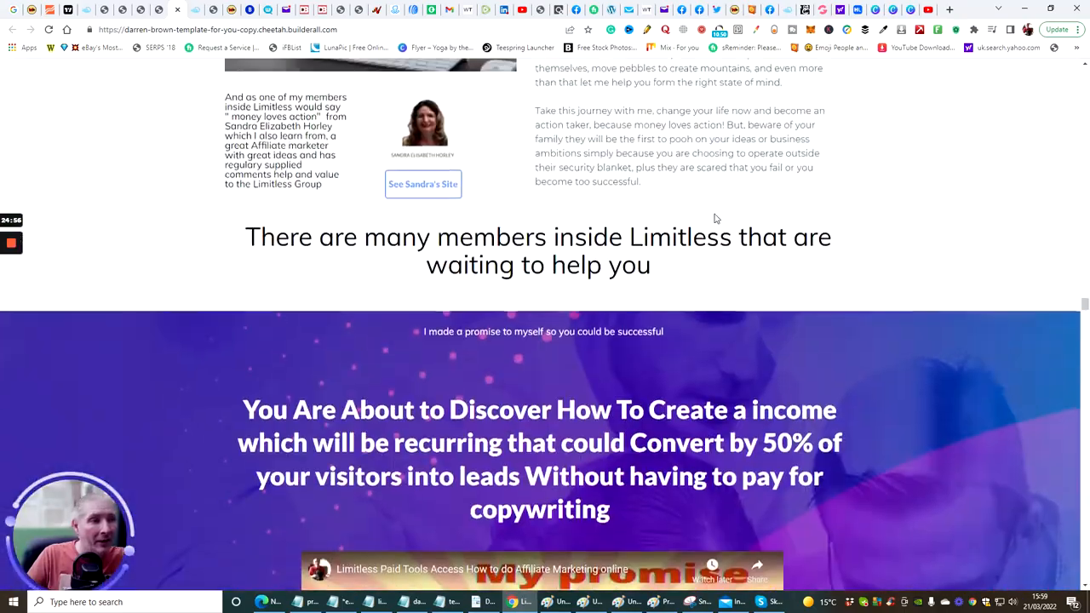
scroll(715, 219, up, 5)
scroll(716, 219, up, 5)
scroll(715, 219, up, 5)
scroll(715, 218, up, 5)
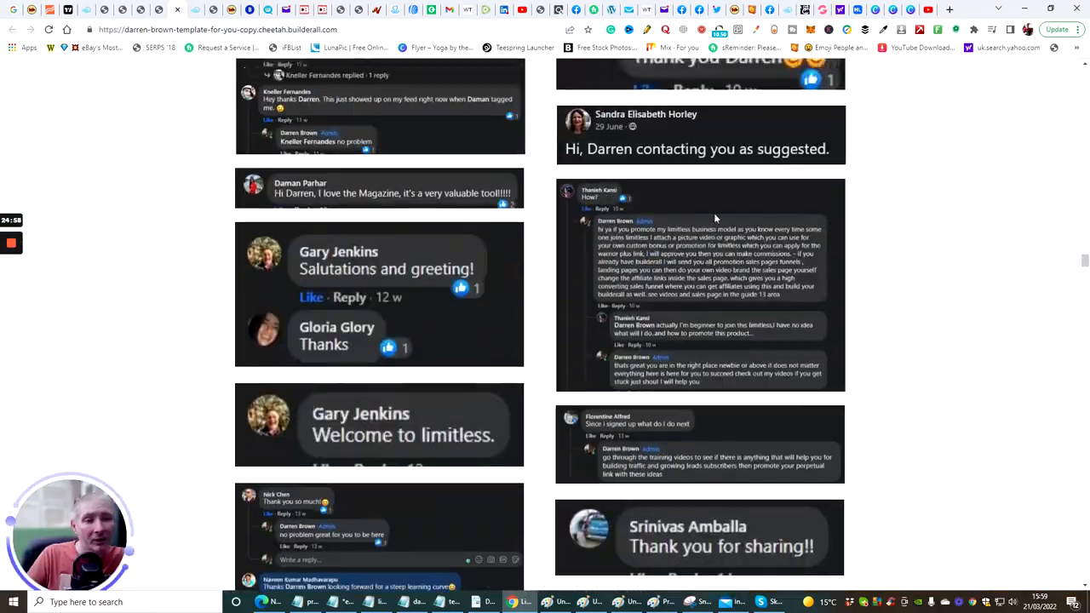
scroll(715, 219, up, 5)
scroll(715, 219, up, 5)
scroll(715, 219, up, 5)
scroll(715, 219, up, 5)
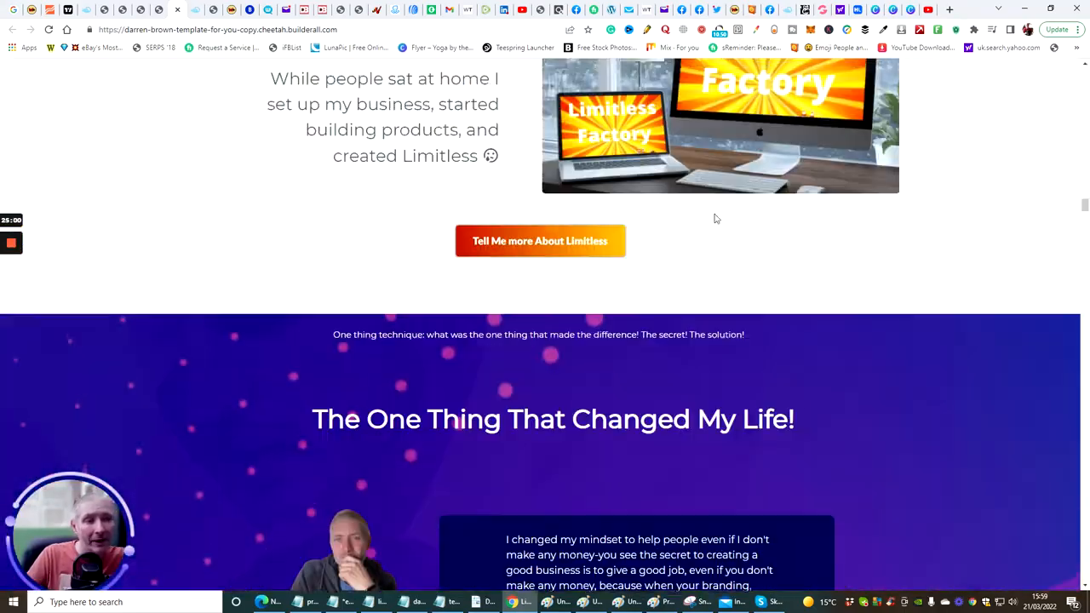
scroll(715, 219, up, 5)
scroll(715, 219, up, 5)
scroll(715, 219, up, 5)
scroll(715, 218, up, 5)
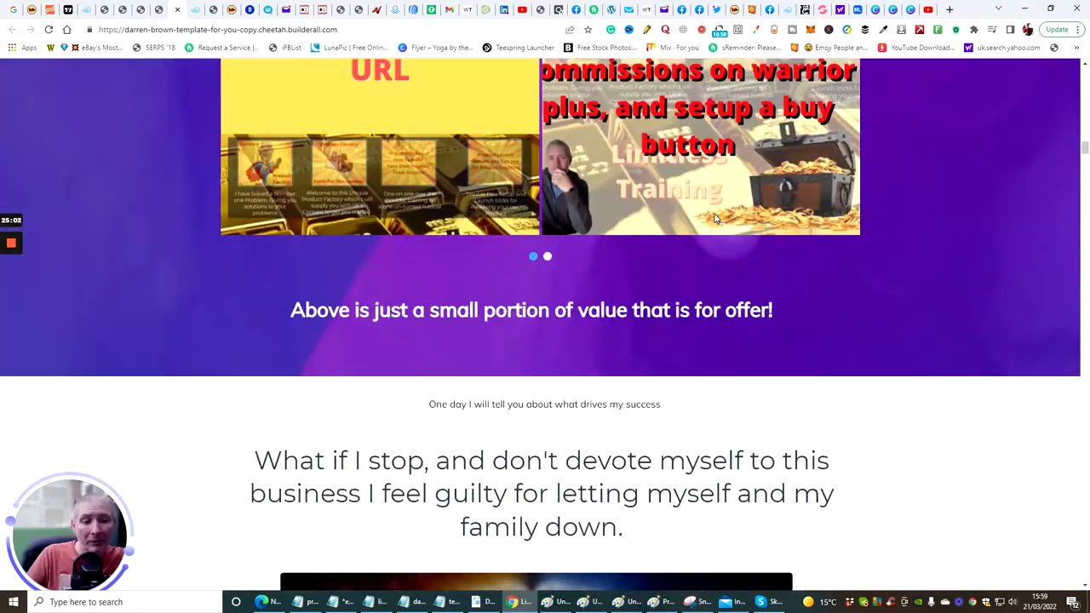
scroll(715, 219, up, 5)
scroll(715, 219, up, 5)
scroll(715, 218, up, 5)
scroll(715, 218, up, 5)
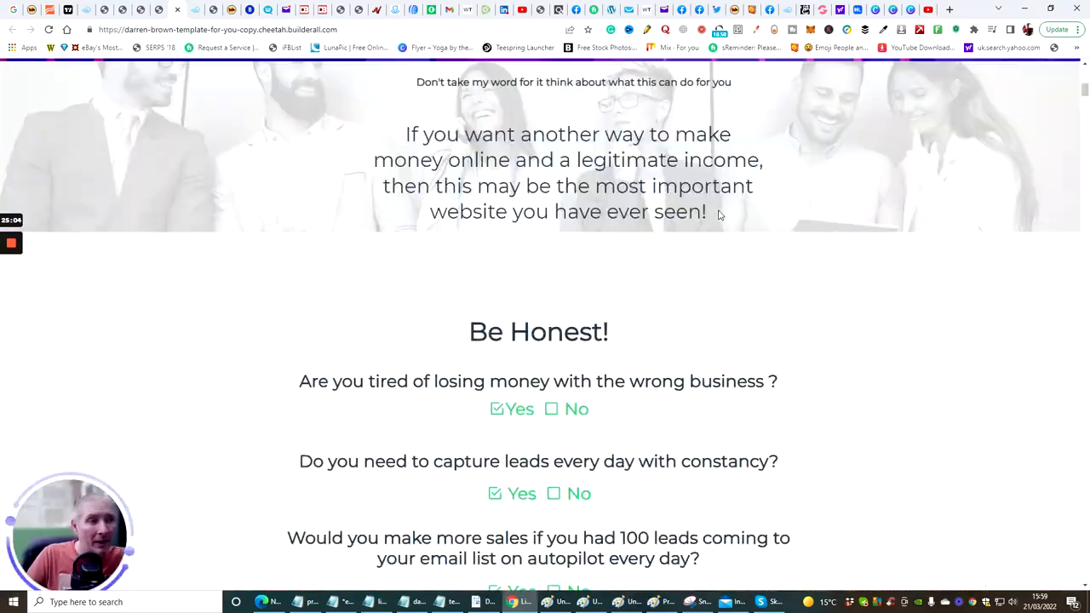
scroll(719, 214, up, 5)
scroll(718, 215, up, 4)
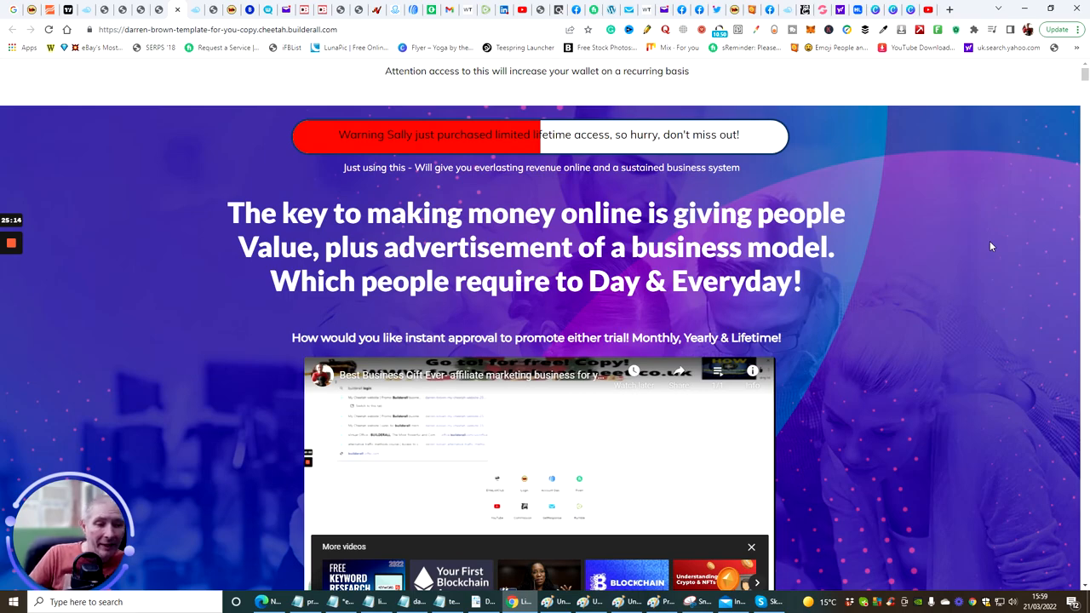
scroll(927, 326, down, 10)
scroll(826, 407, down, 5)
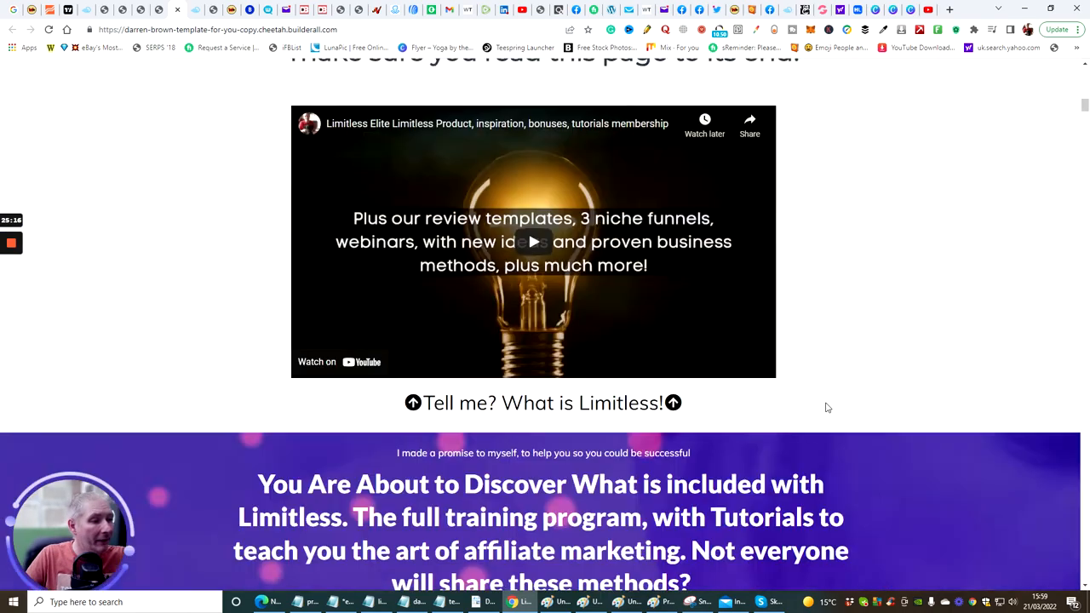
scroll(825, 407, down, 10)
scroll(826, 407, down, 8)
scroll(826, 407, down, 8)
scroll(826, 407, down, 5)
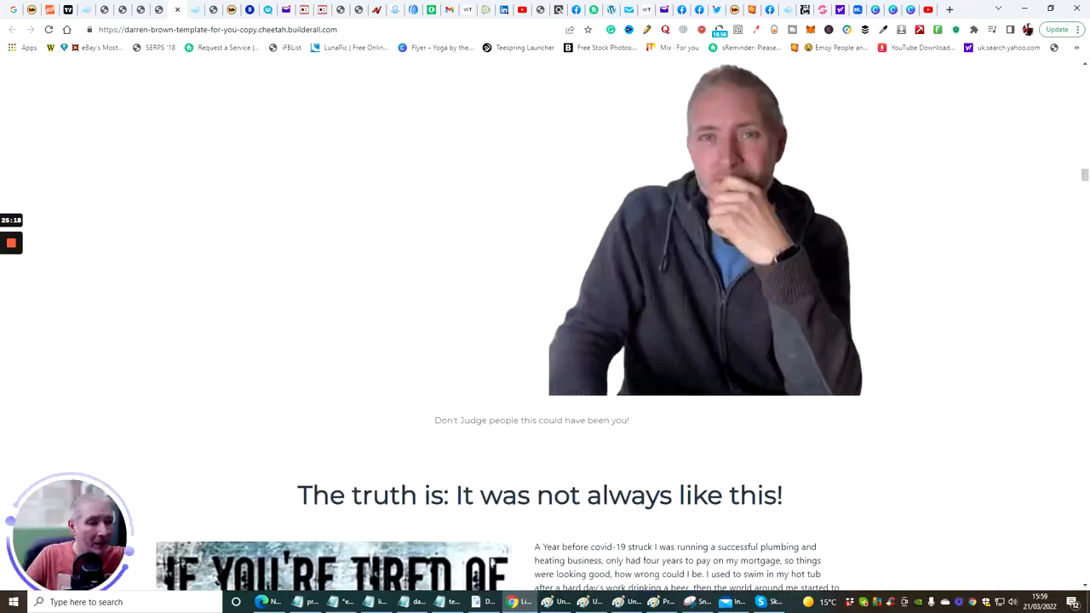
scroll(657, 334, down, 8)
scroll(657, 333, down, 8)
scroll(657, 333, down, 8)
scroll(657, 333, down, 8)
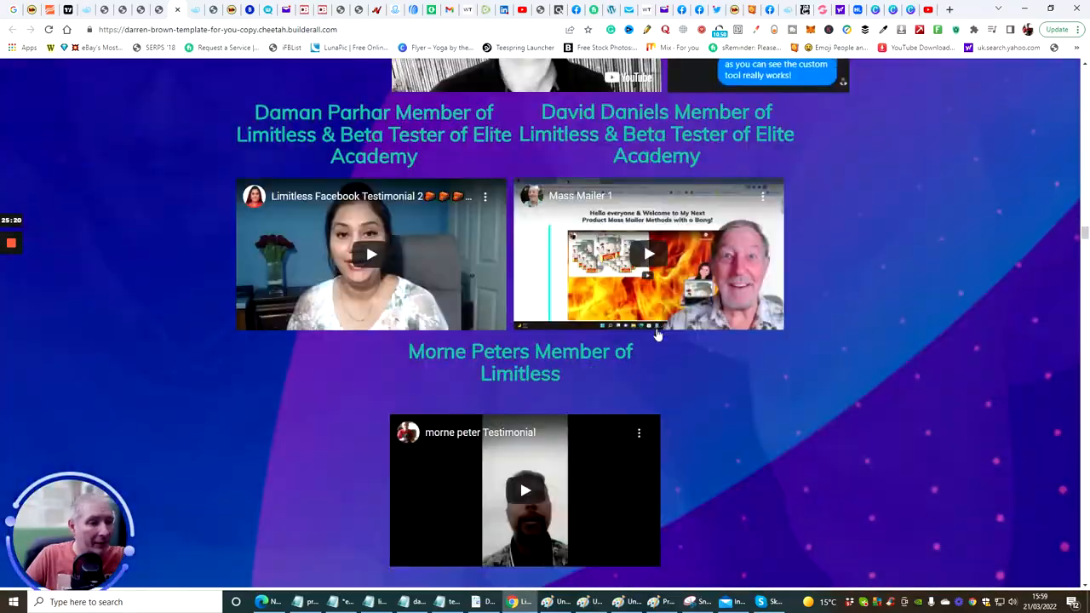
scroll(657, 333, down, 10)
scroll(657, 333, down, 6)
scroll(657, 334, down, 6)
scroll(639, 351, down, 6)
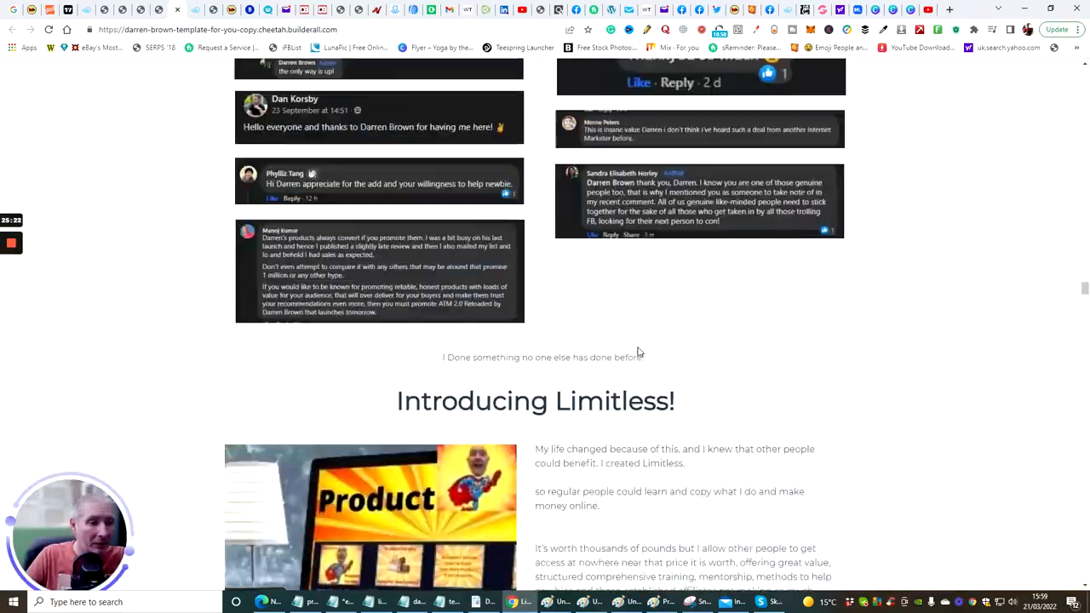
scroll(639, 352, down, 8)
scroll(639, 352, down, 8)
scroll(639, 352, down, 8)
scroll(609, 331, down, 8)
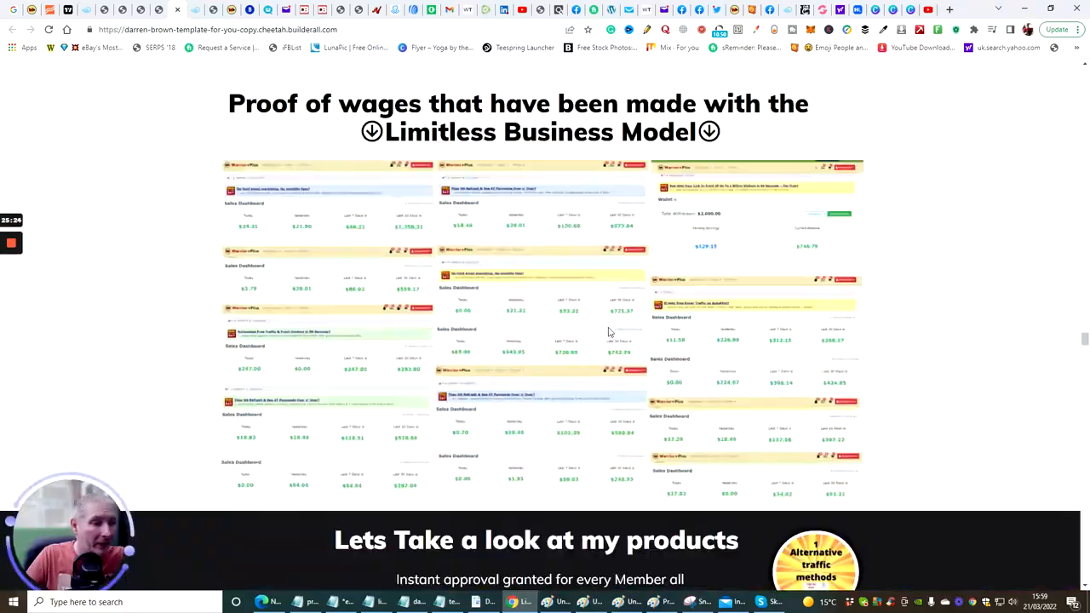
scroll(608, 331, down, 10)
scroll(608, 331, down, 6)
scroll(610, 311, down, 8)
scroll(616, 305, down, 6)
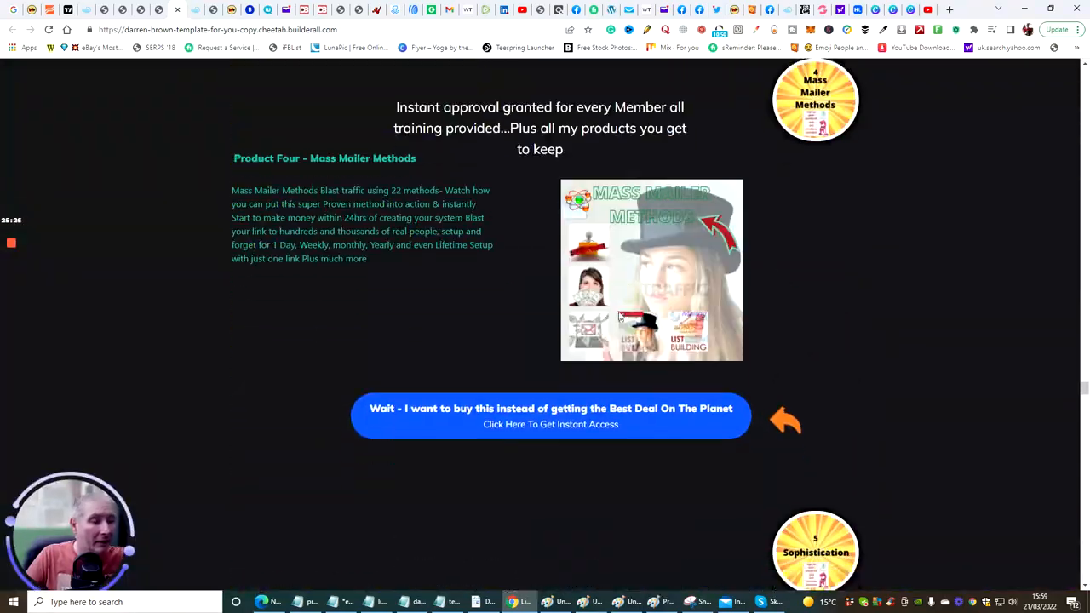
scroll(618, 311, down, 8)
scroll(618, 311, down, 8)
scroll(618, 311, down, 6)
scroll(600, 306, down, 6)
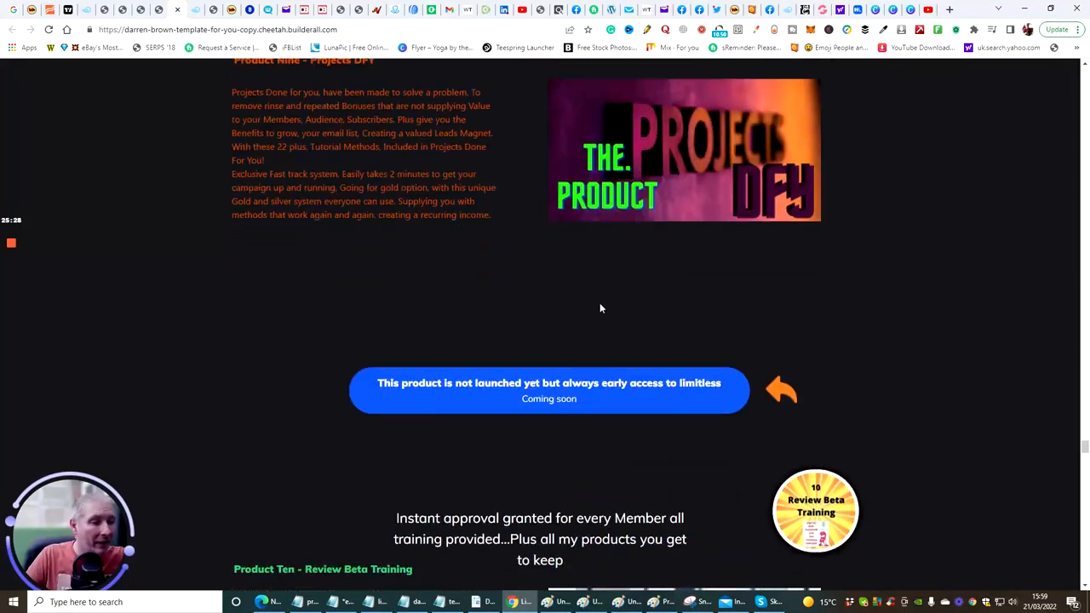
scroll(600, 307, down, 8)
scroll(586, 308, down, 6)
scroll(581, 312, down, 8)
scroll(581, 312, down, 8)
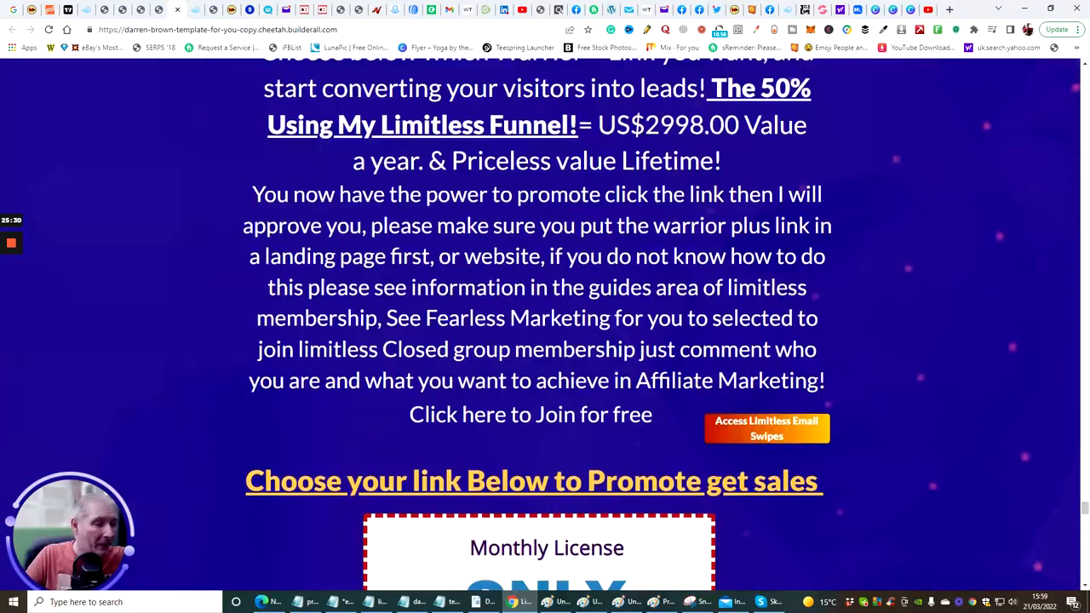
scroll(596, 281, down, 6)
scroll(596, 281, down, 3)
scroll(595, 281, up, 3)
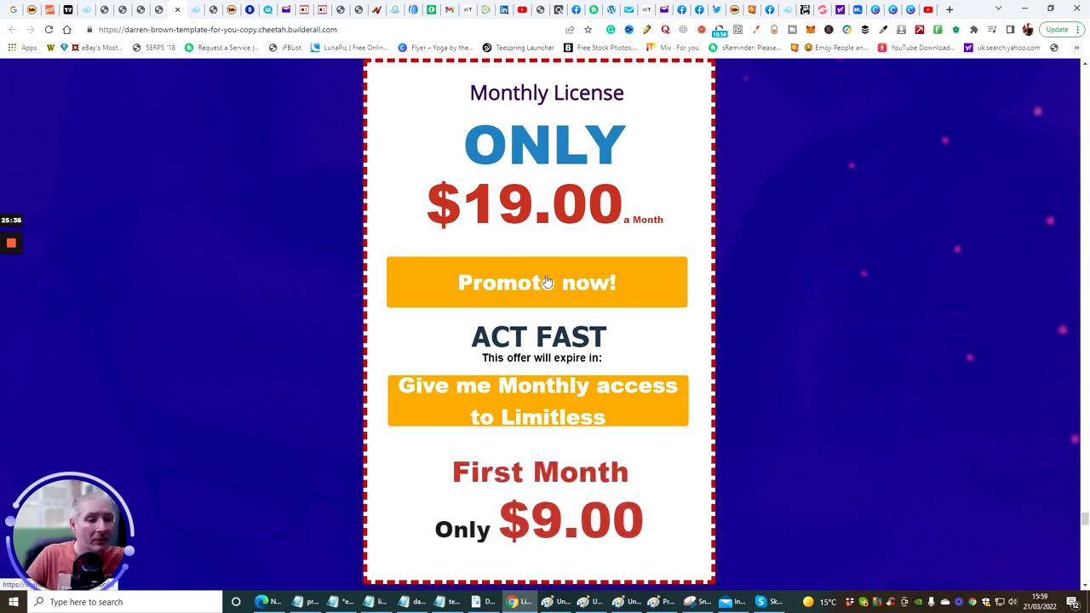
scroll(791, 145, down, 5)
scroll(759, 161, down, 4)
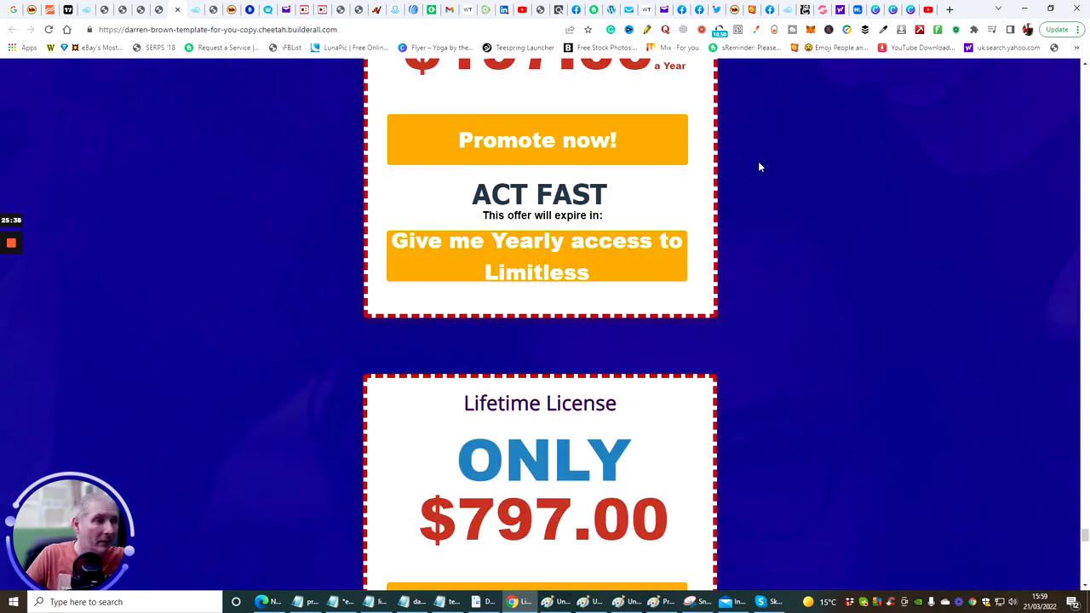
scroll(758, 161, up, 3)
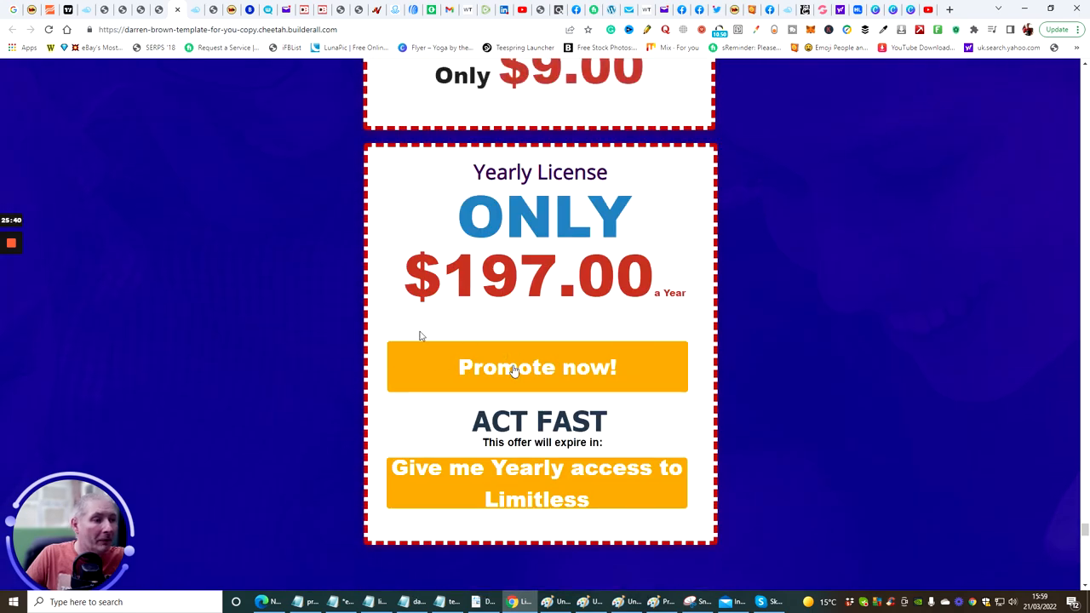
scroll(788, 334, down, 2)
scroll(788, 334, down, 5)
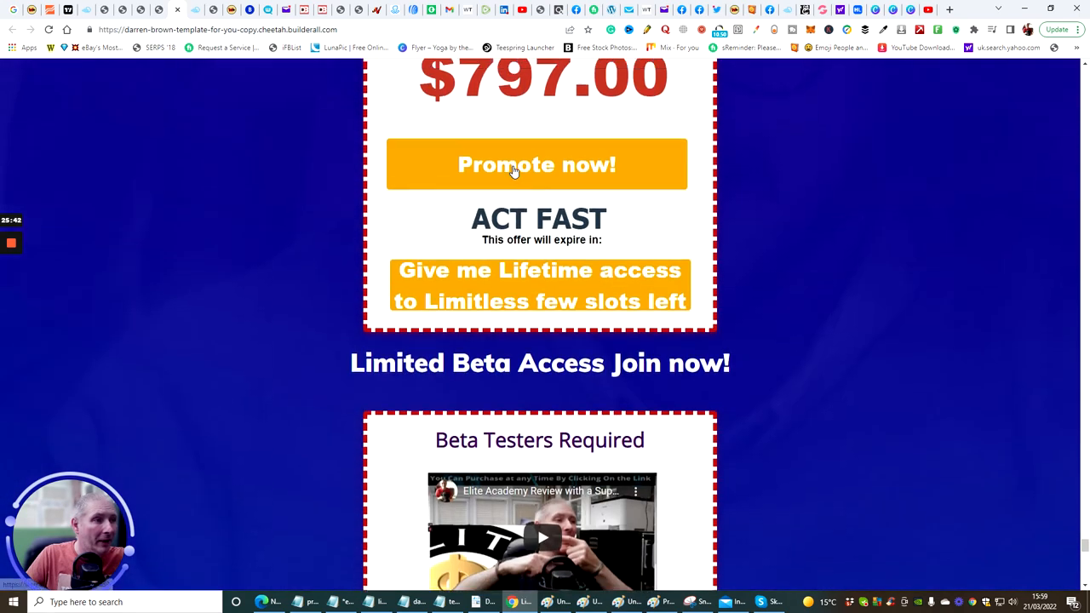
scroll(596, 306, up, 2)
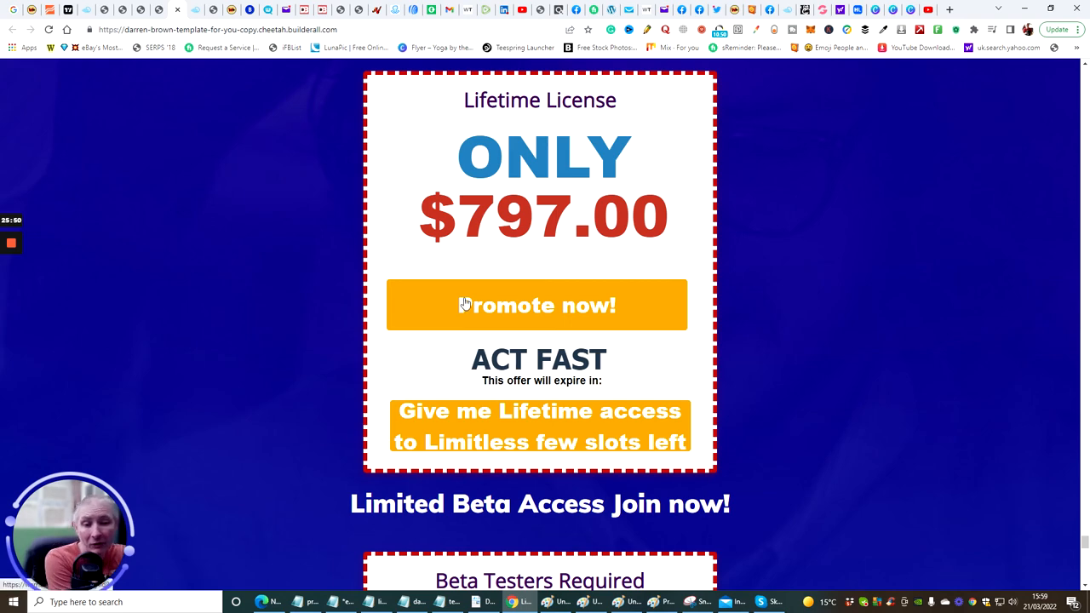
scroll(449, 273, up, 2)
scroll(450, 272, up, 4)
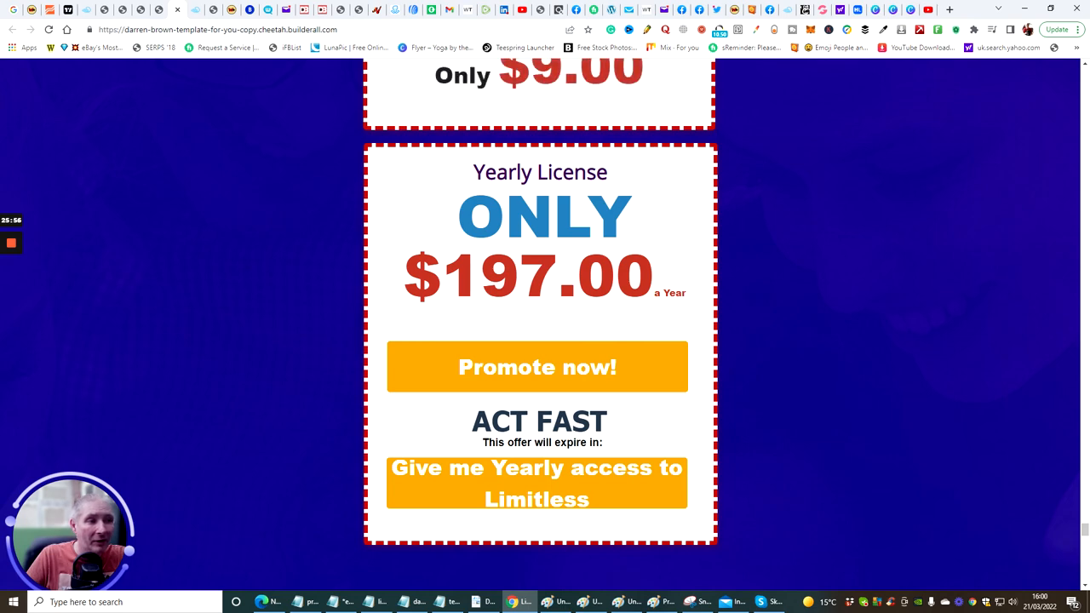
scroll(539, 306, up, 4)
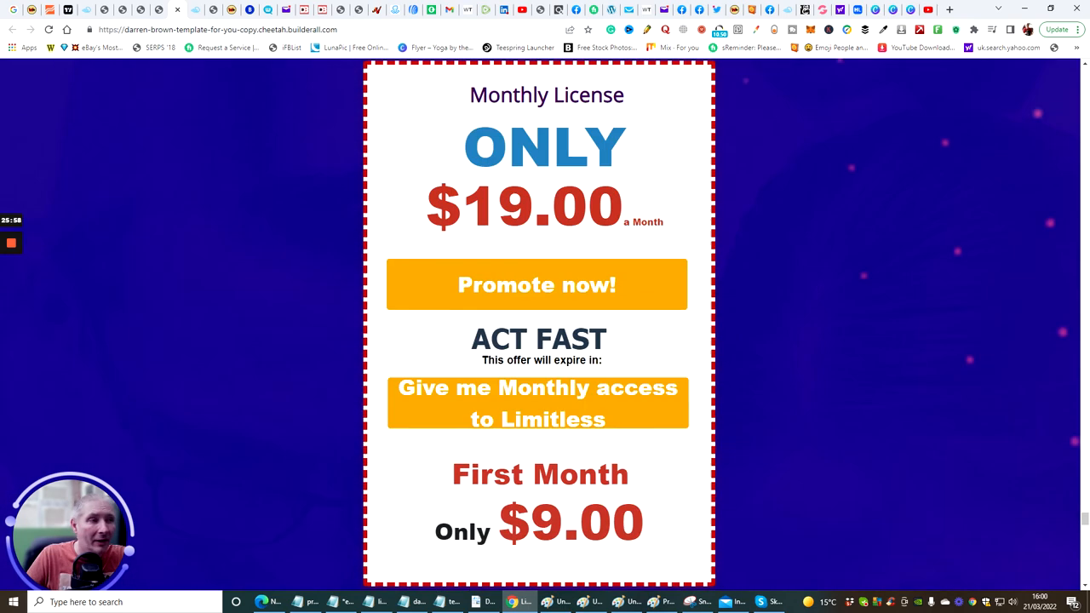
scroll(539, 306, up, 2)
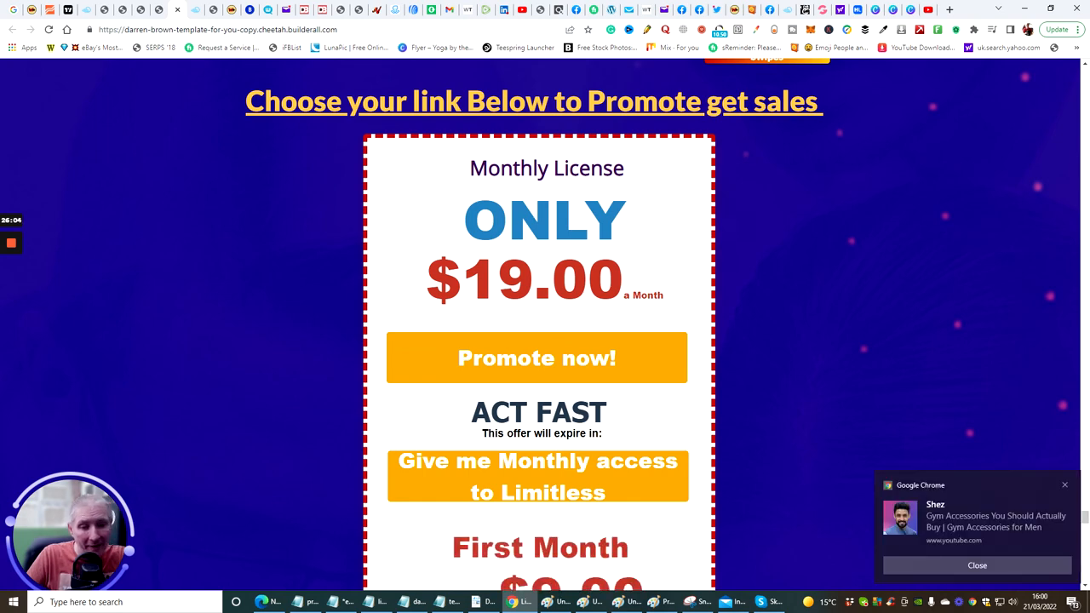
scroll(539, 306, down, 2)
scroll(540, 307, down, 2)
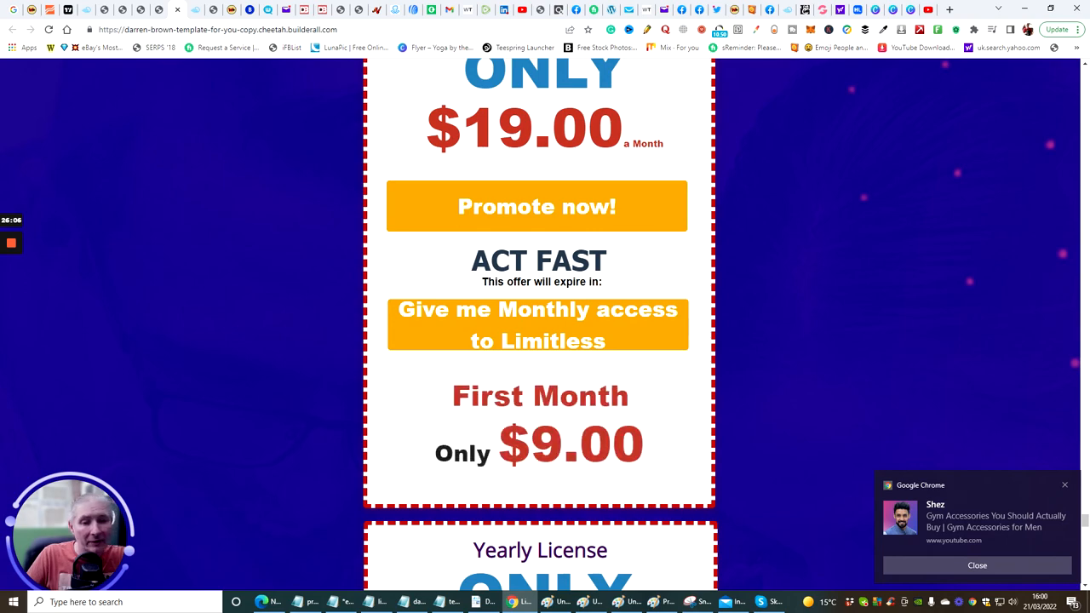
scroll(569, 271, down, 3)
scroll(569, 270, down, 3)
scroll(570, 271, down, 3)
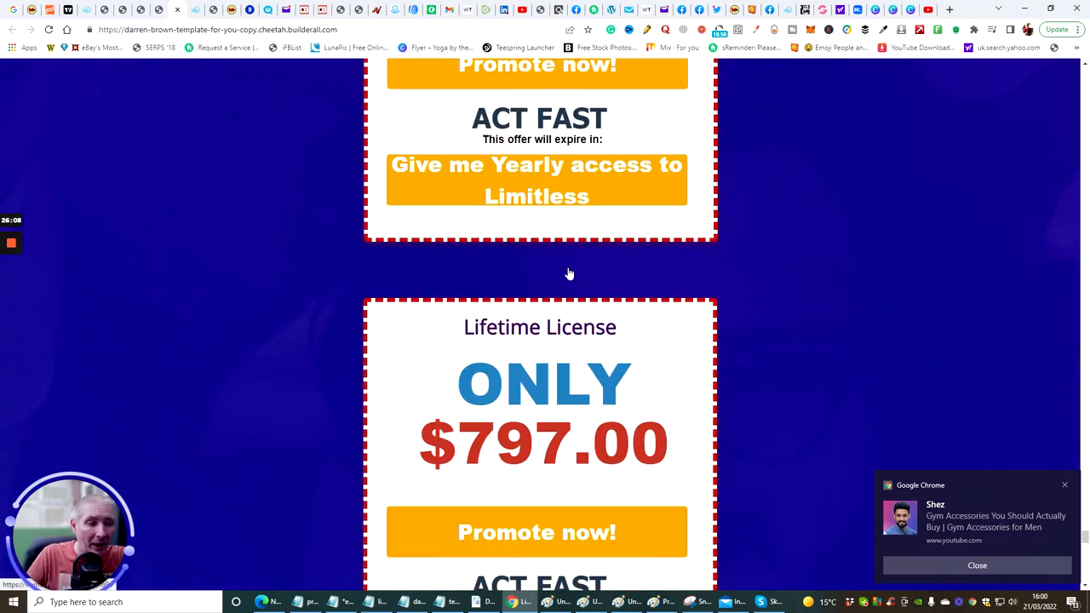
scroll(569, 270, down, 3)
scroll(570, 270, down, 3)
scroll(569, 270, down, 3)
scroll(570, 271, down, 3)
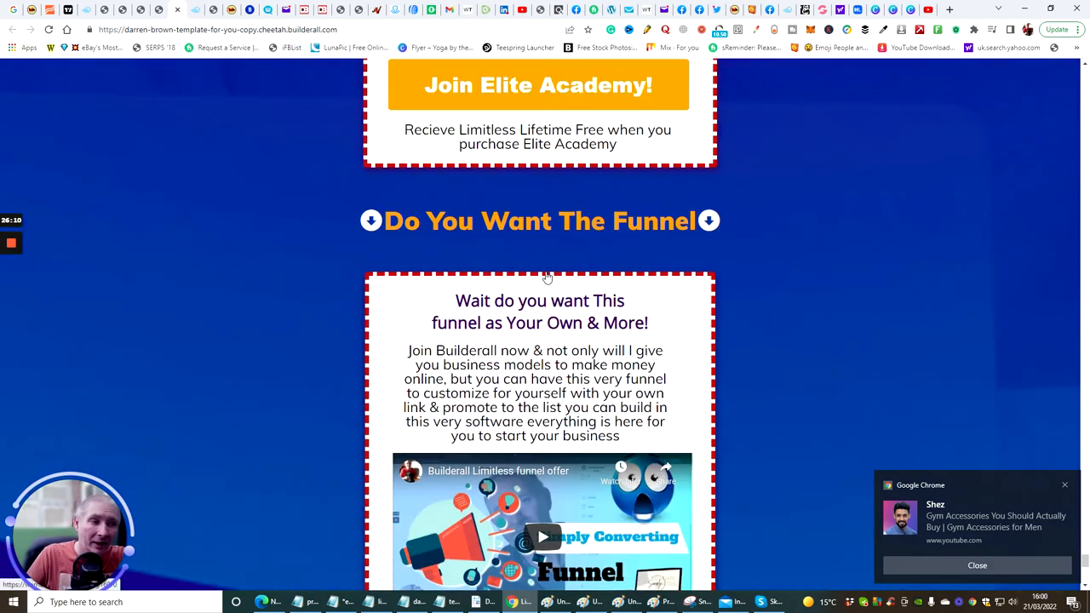
scroll(569, 271, down, 3)
scroll(569, 271, down, 3)
scroll(548, 277, down, 1)
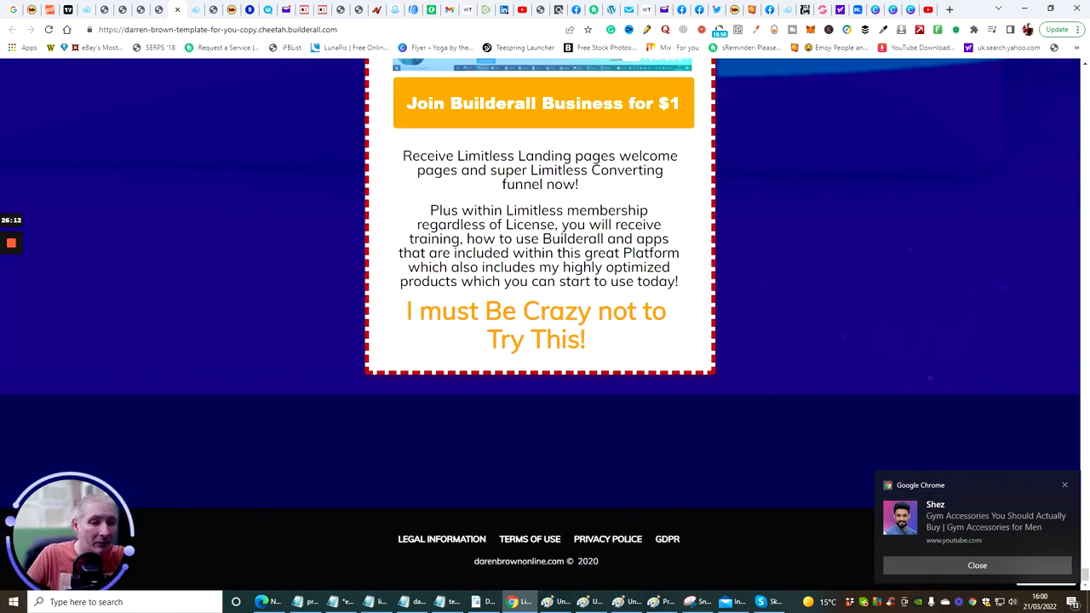
Step: Dismiss both YouTube notifications at the page footer with the legal links
click(976, 566)
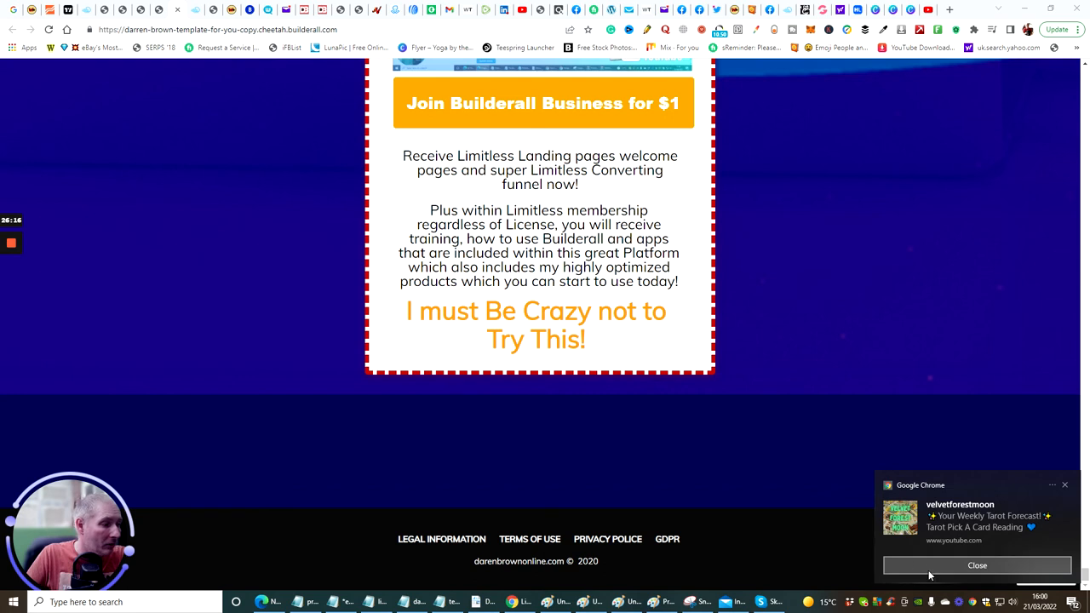
click(930, 564)
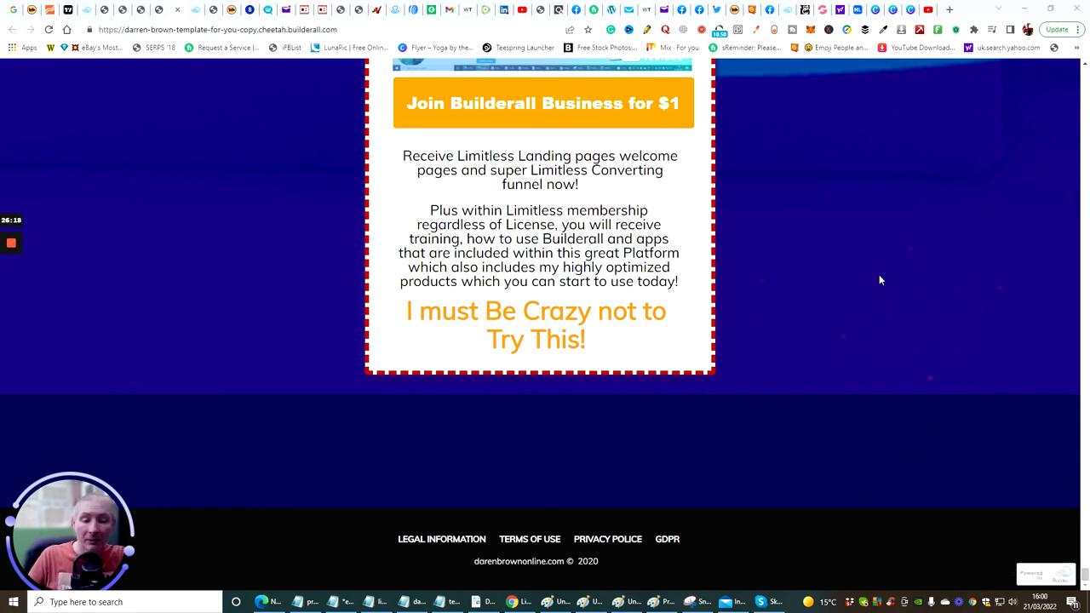